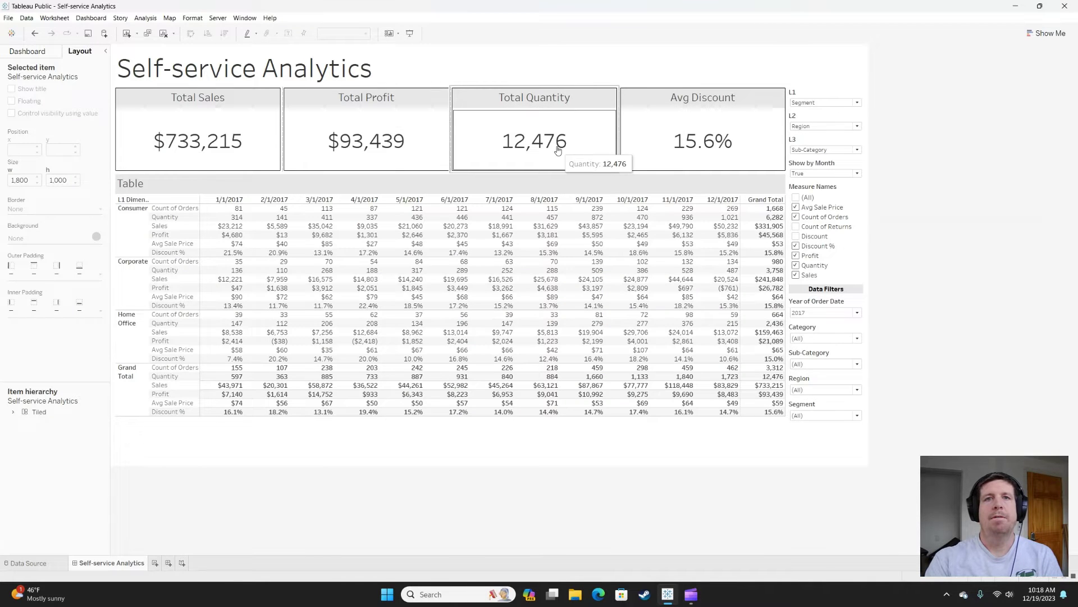
View the dashboard in presentation mode and try Category and Sub-Category as the L1 level
left_click(409, 33)
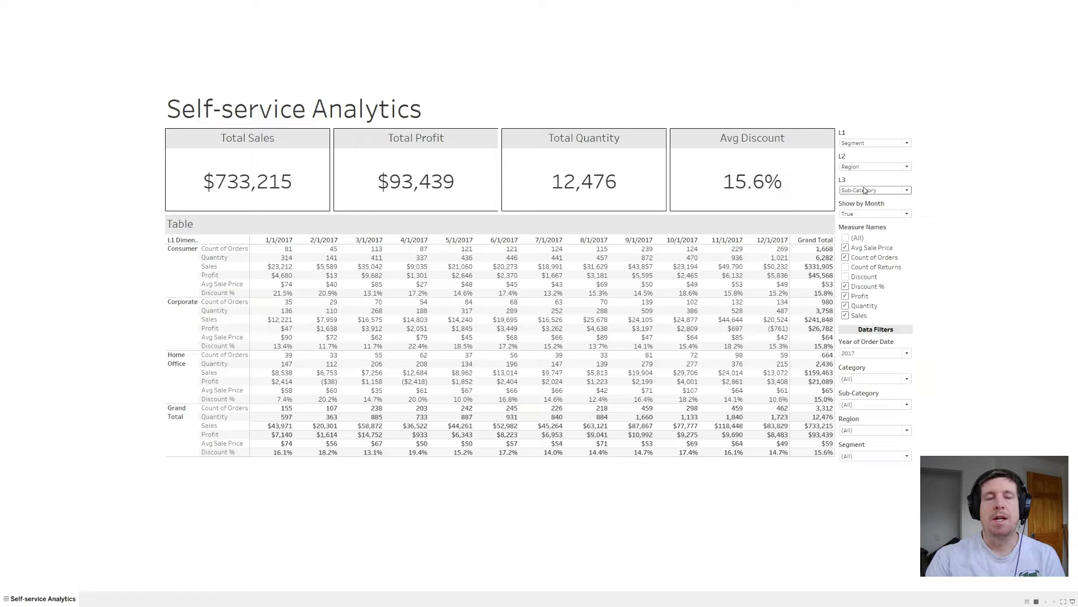
left_click(853, 145)
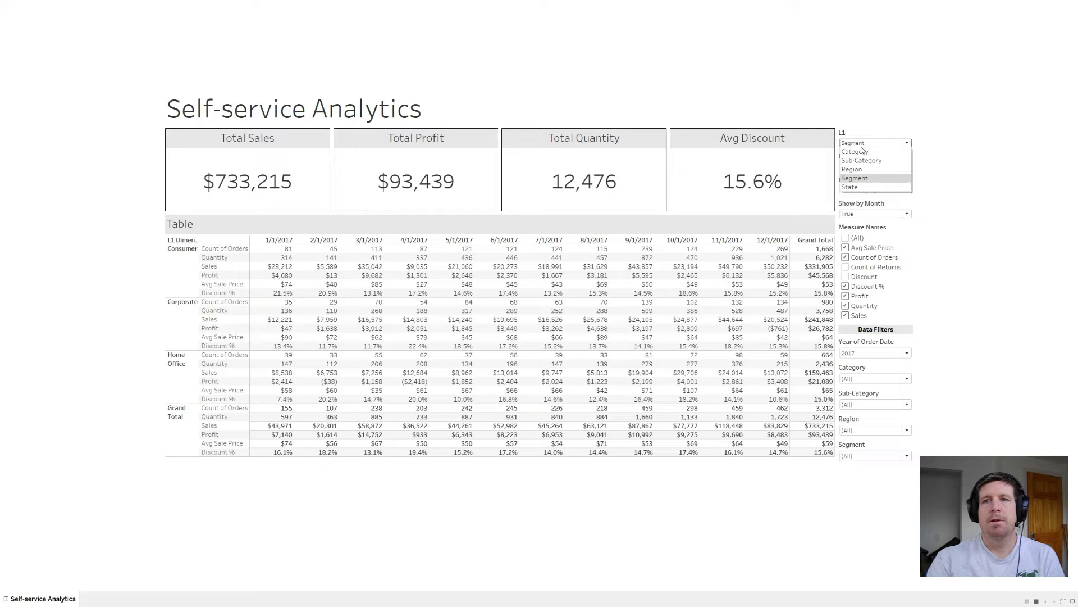
left_click(860, 152)
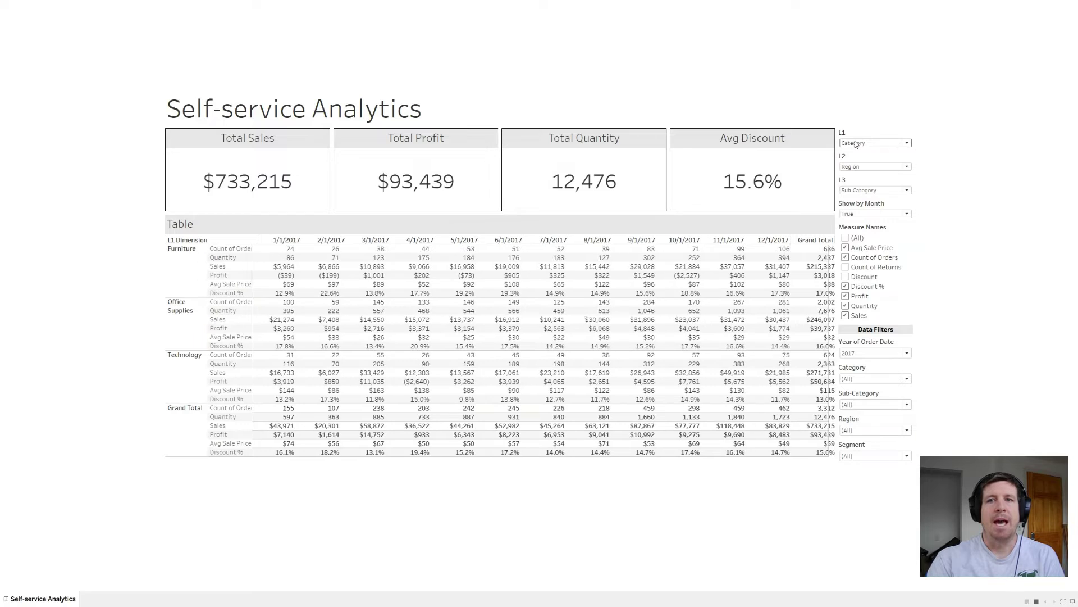
left_click(856, 144)
left_click(860, 160)
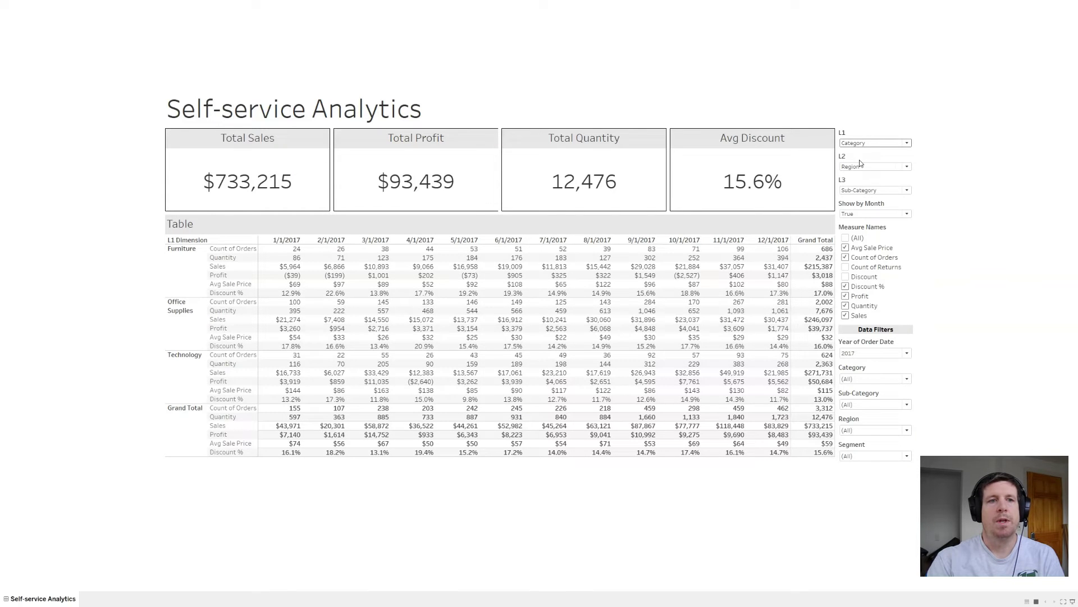
left_click(861, 145)
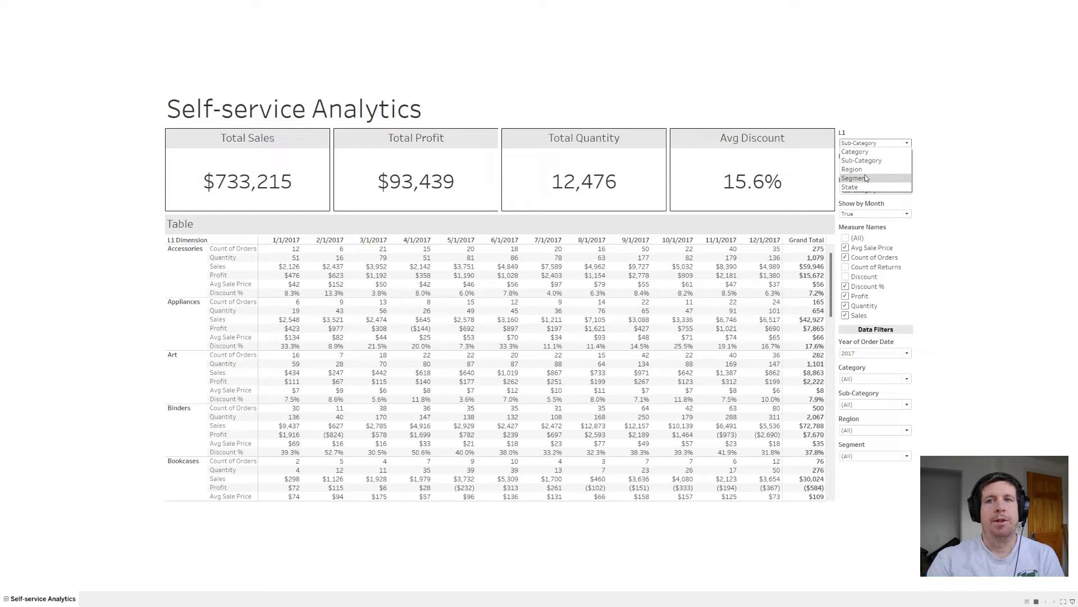
left_click(866, 169)
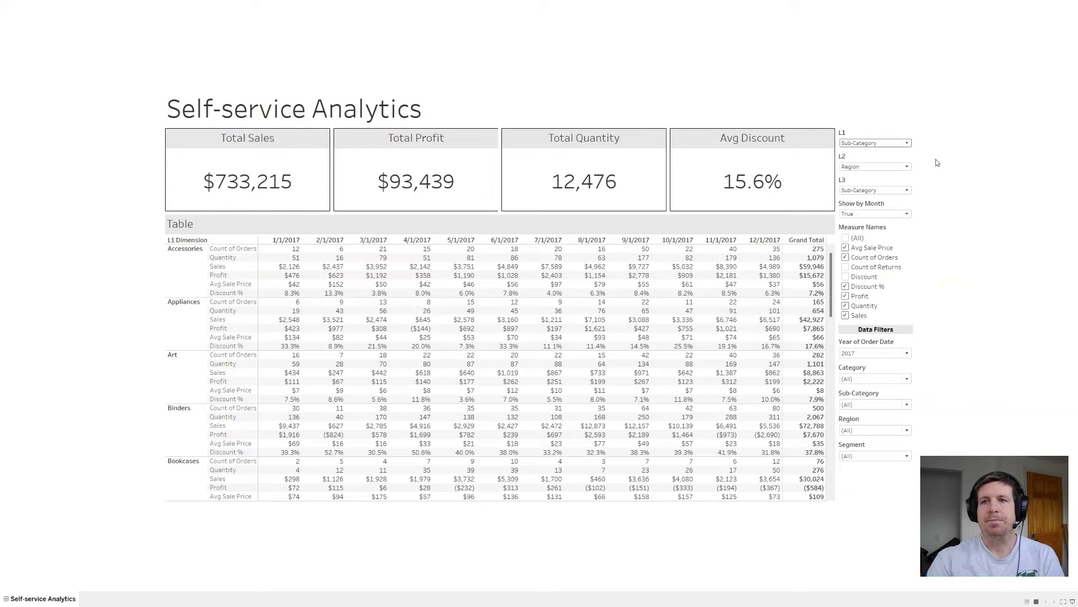
Set L1 to Category and L2 to Sub-Category, drill the table down, then exit presentation mode
left_click(863, 168)
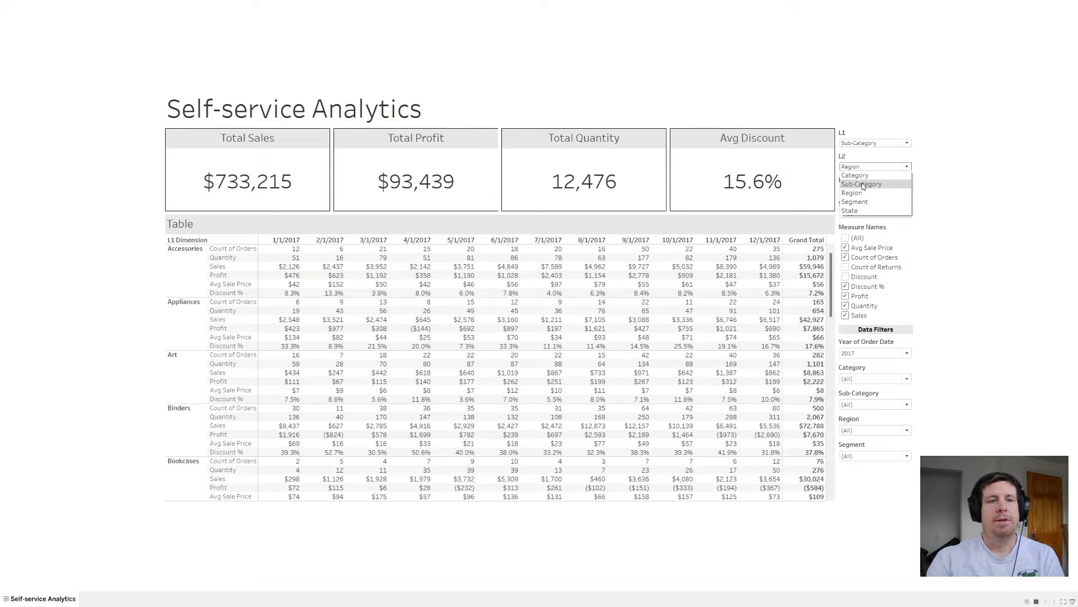
left_click(857, 144)
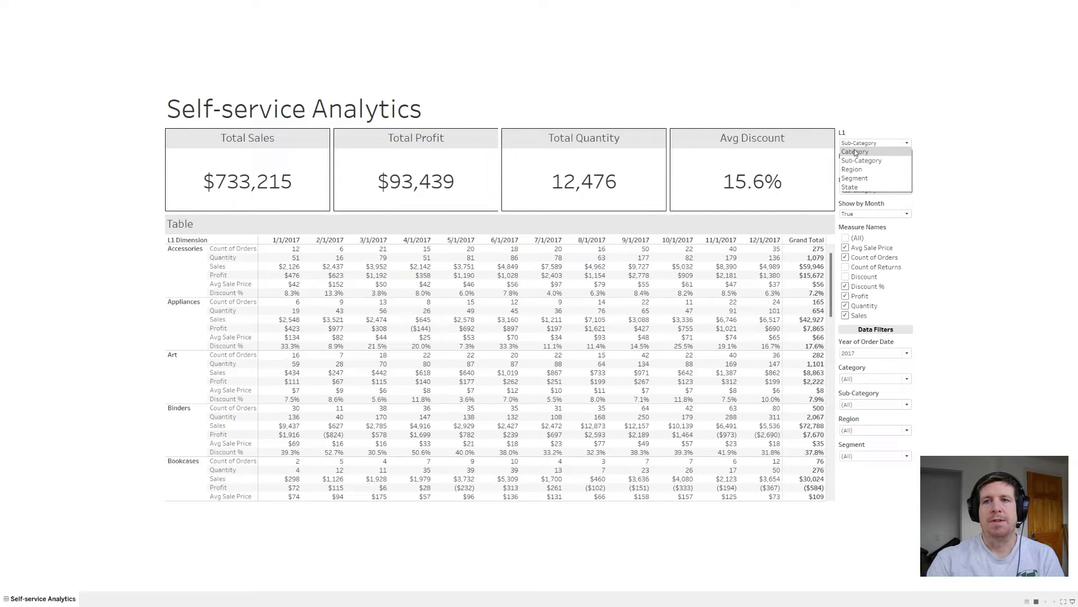
left_click(857, 151)
left_click(862, 167)
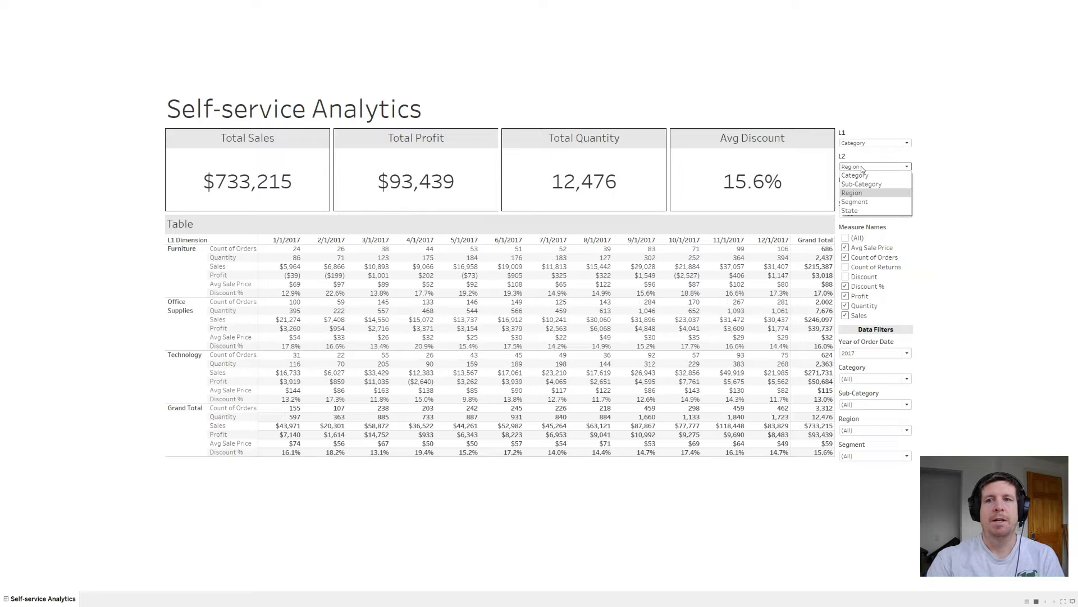
left_click(864, 185)
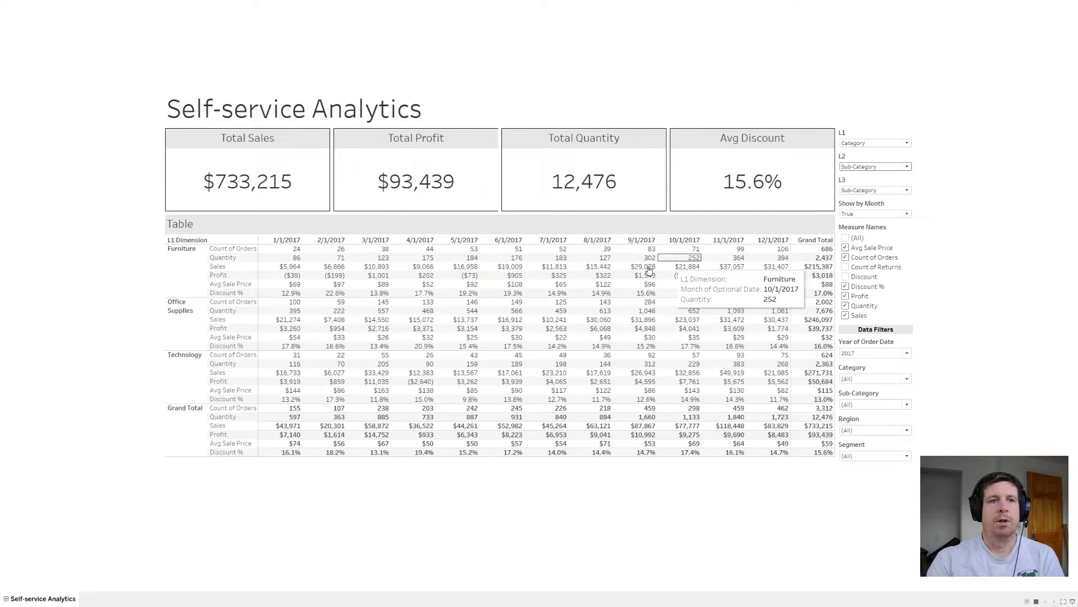
left_click(192, 240)
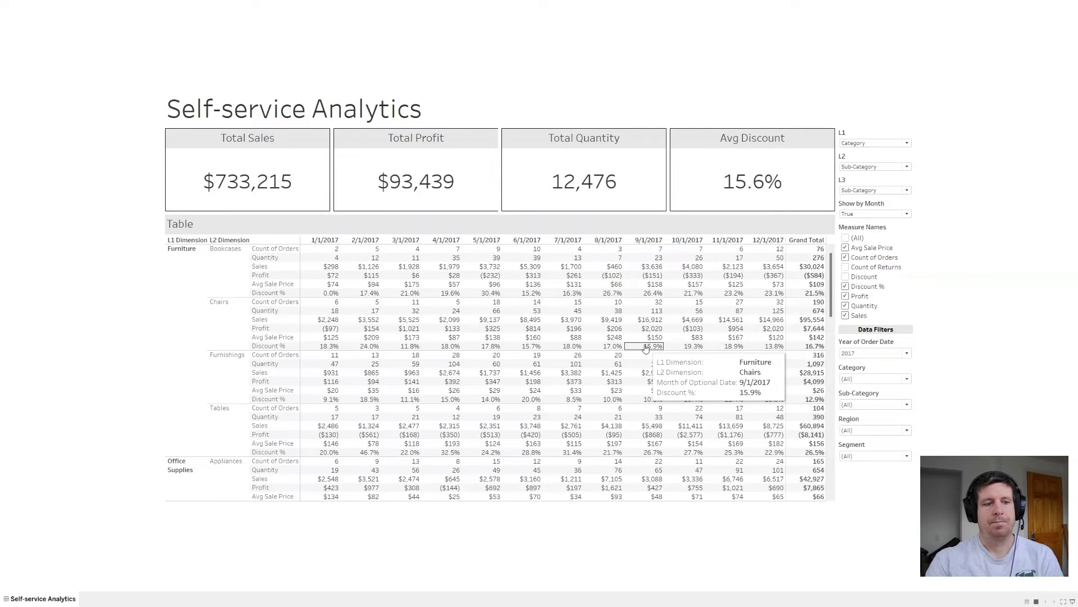
key("Escape")
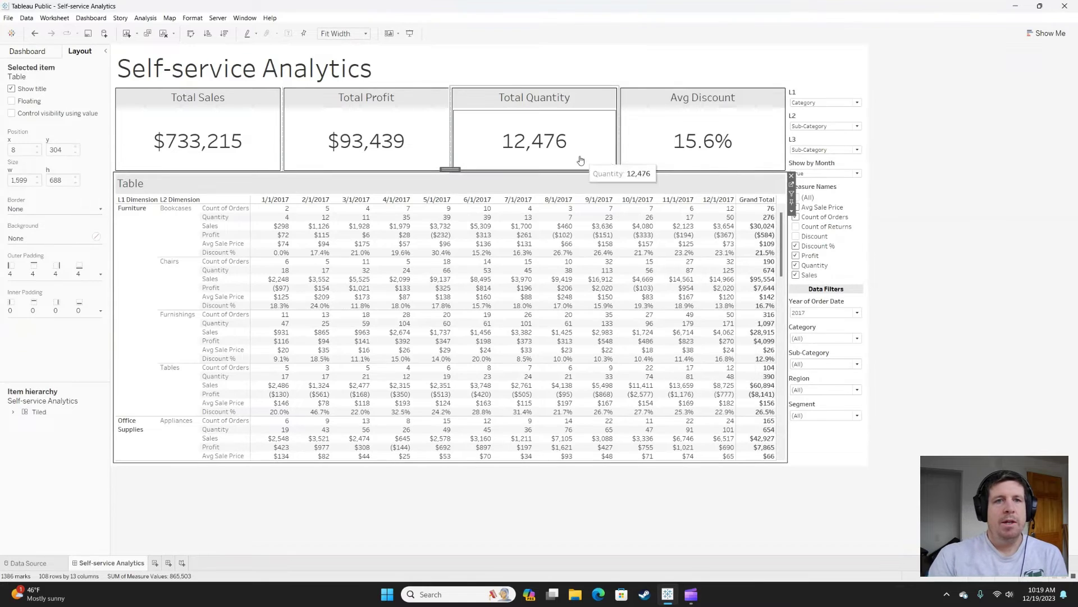
Jump to the Table worksheet, then start a String list parameter and cancel it
left_click(792, 185)
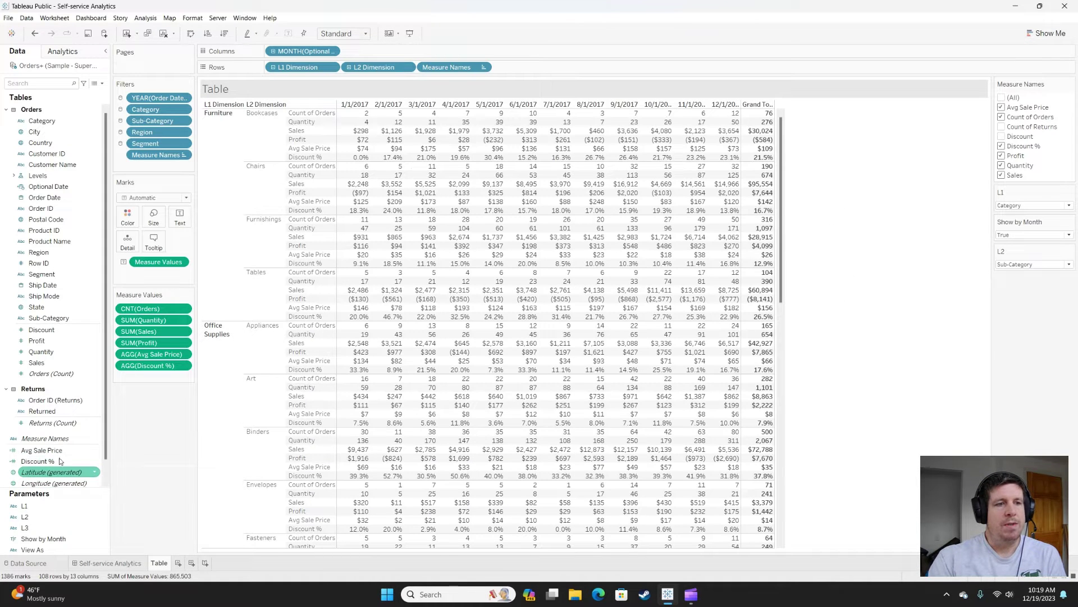
left_click(102, 83)
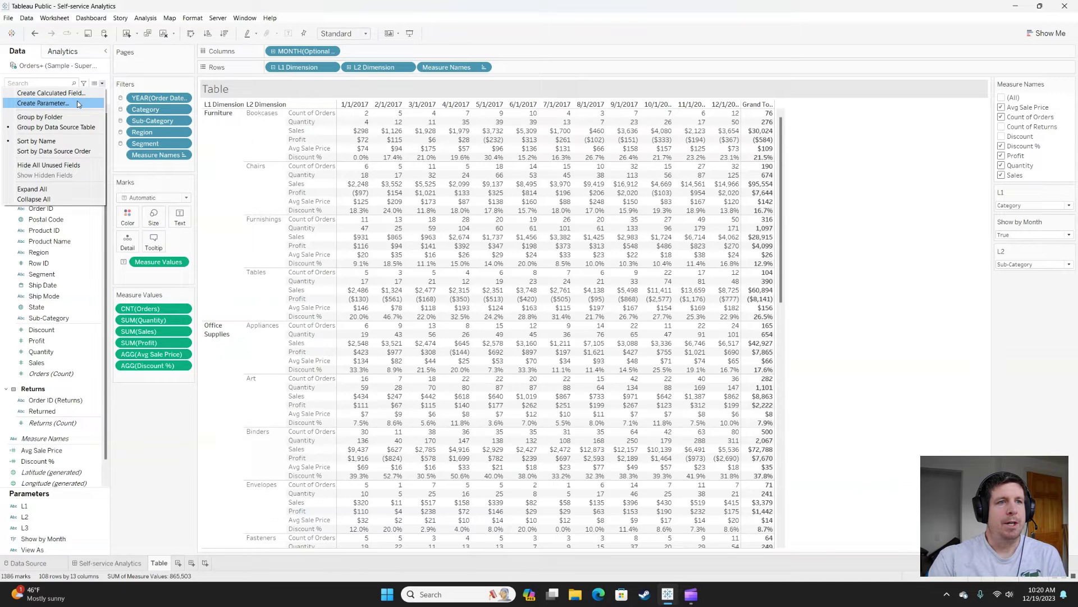
left_click(78, 104)
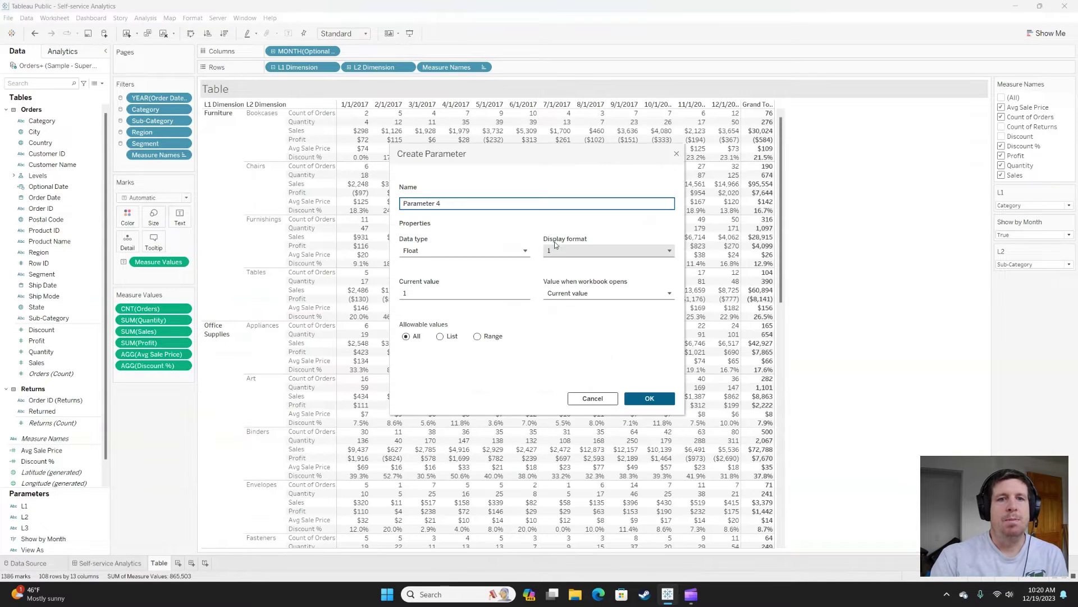
left_click(449, 251)
left_click(456, 291)
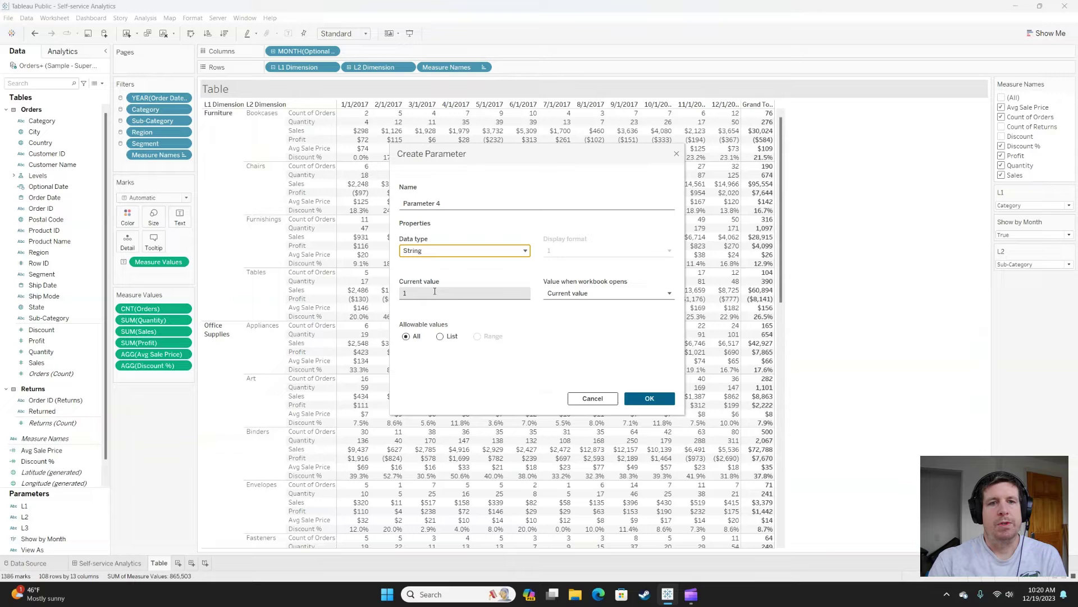
left_click(438, 337)
left_click(437, 370)
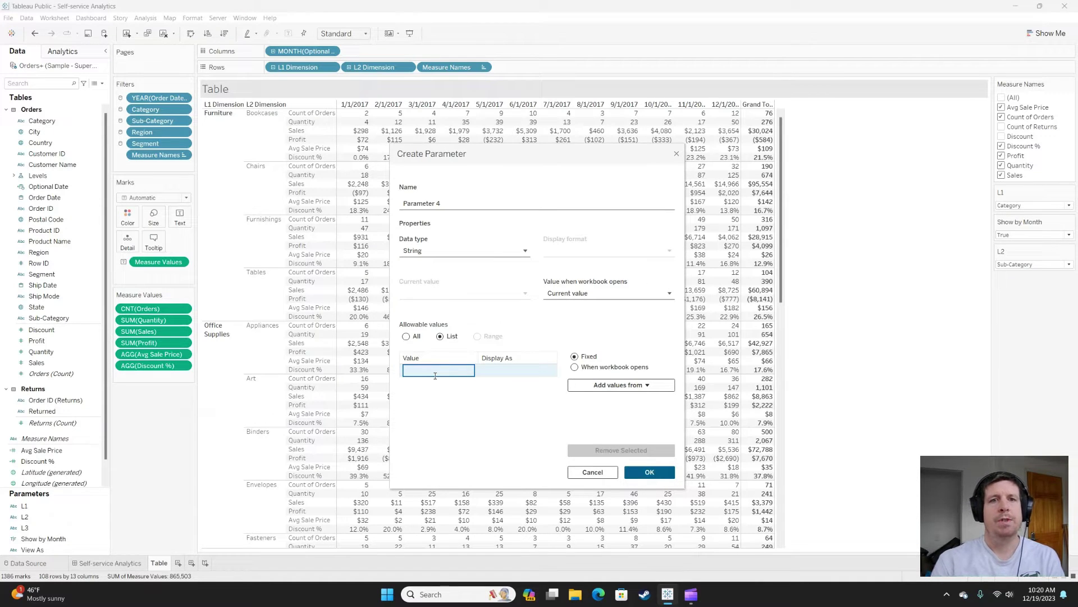
left_click(673, 151)
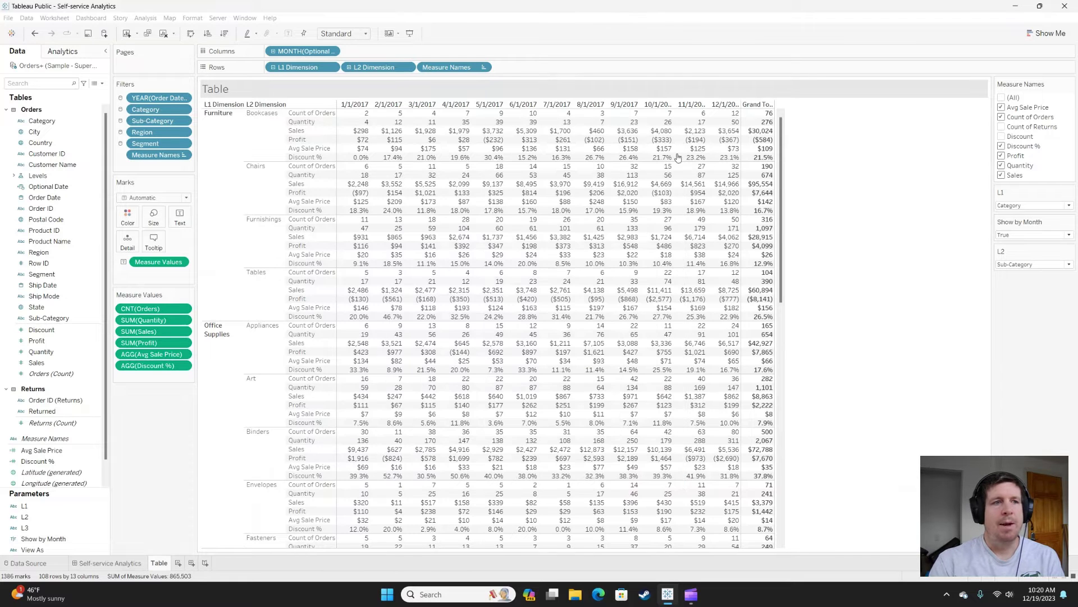
Expand the Levels folder and inspect the L1 Dimension calculated field's formula
left_click(39, 253)
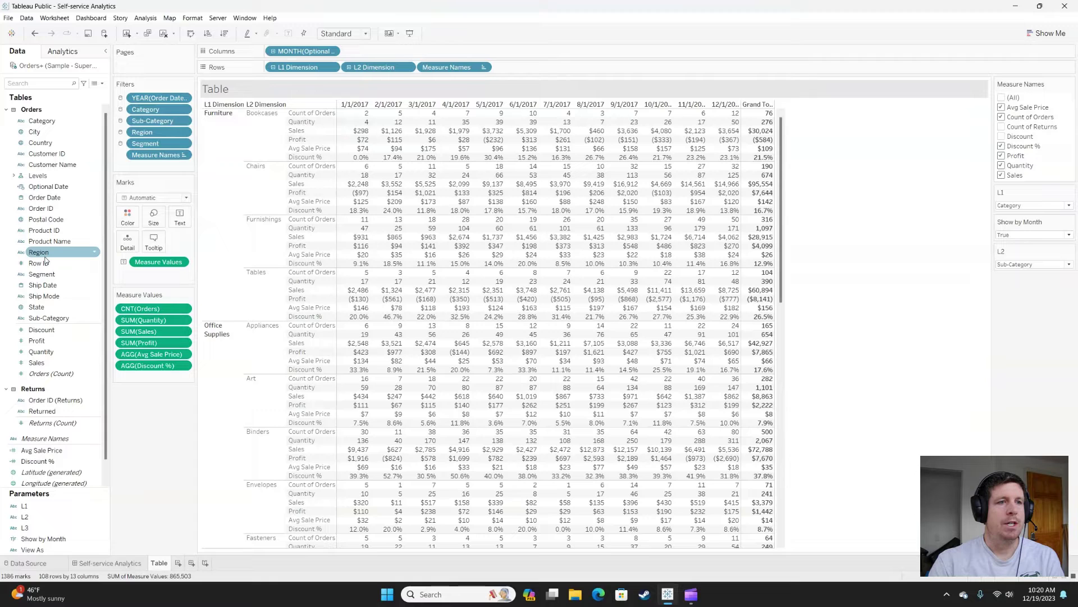
left_click(29, 175)
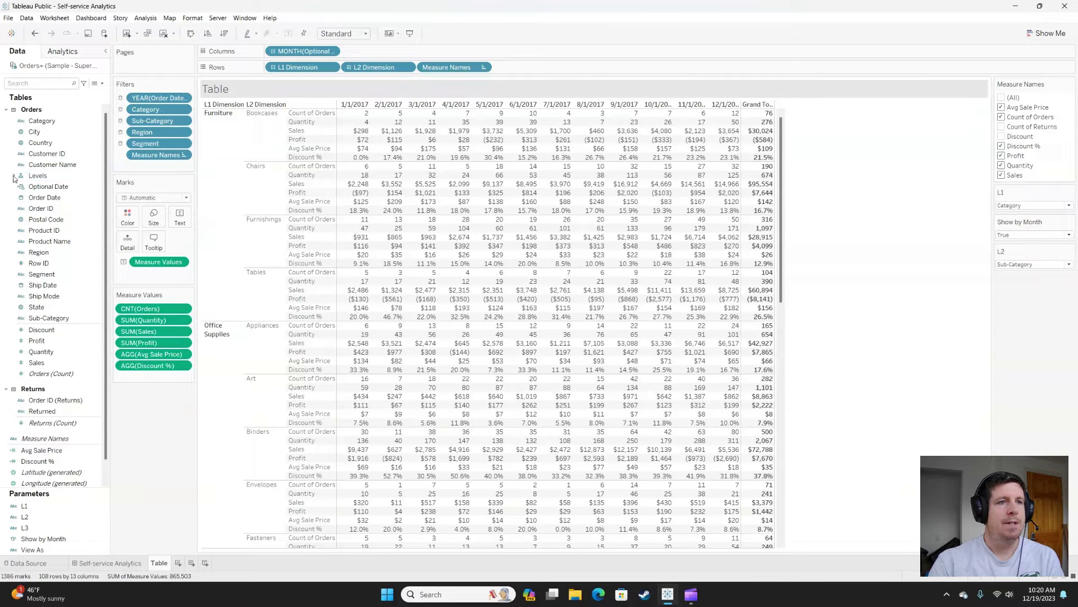
left_click(14, 176)
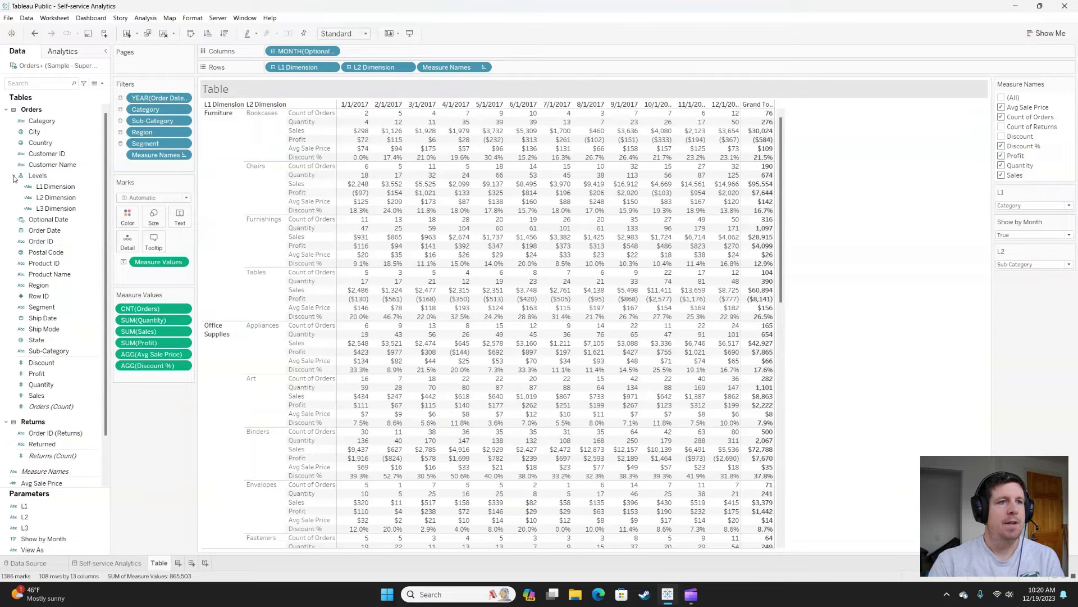
left_click(56, 186)
right_click(60, 189)
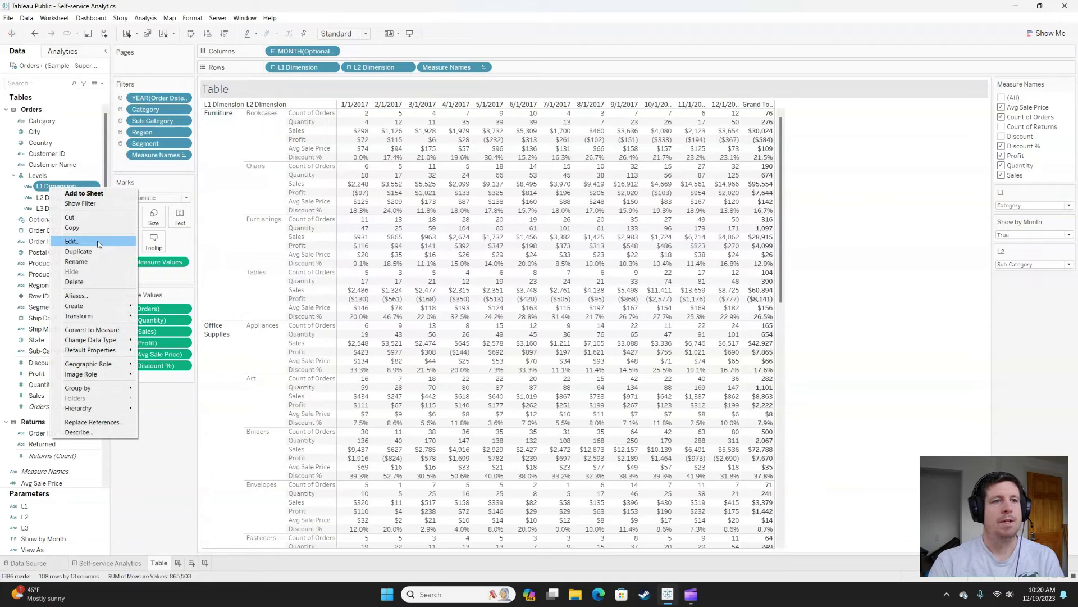
left_click(72, 241)
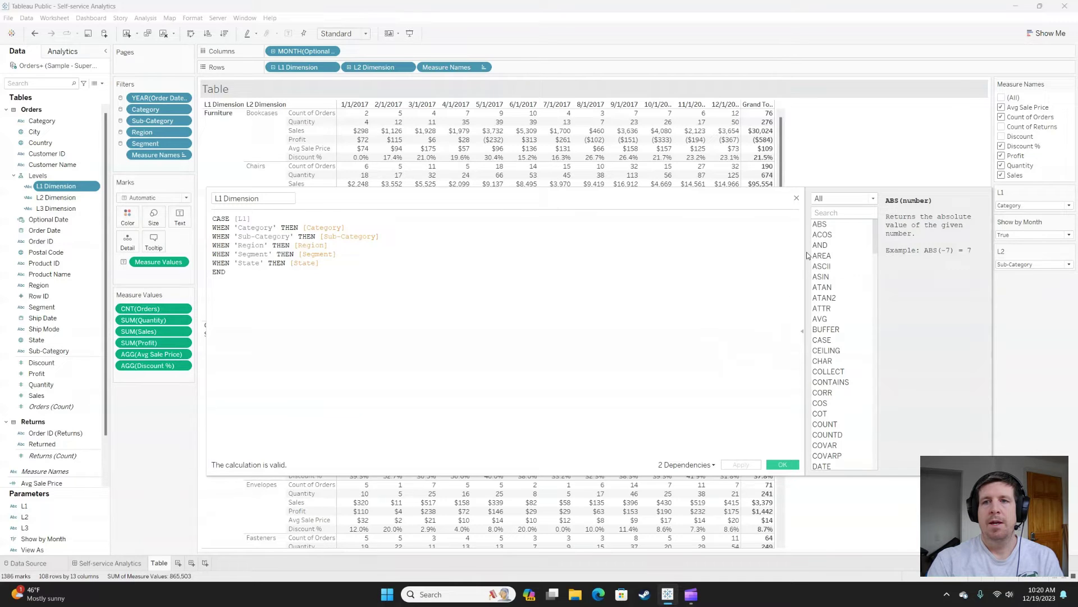
left_click(796, 198)
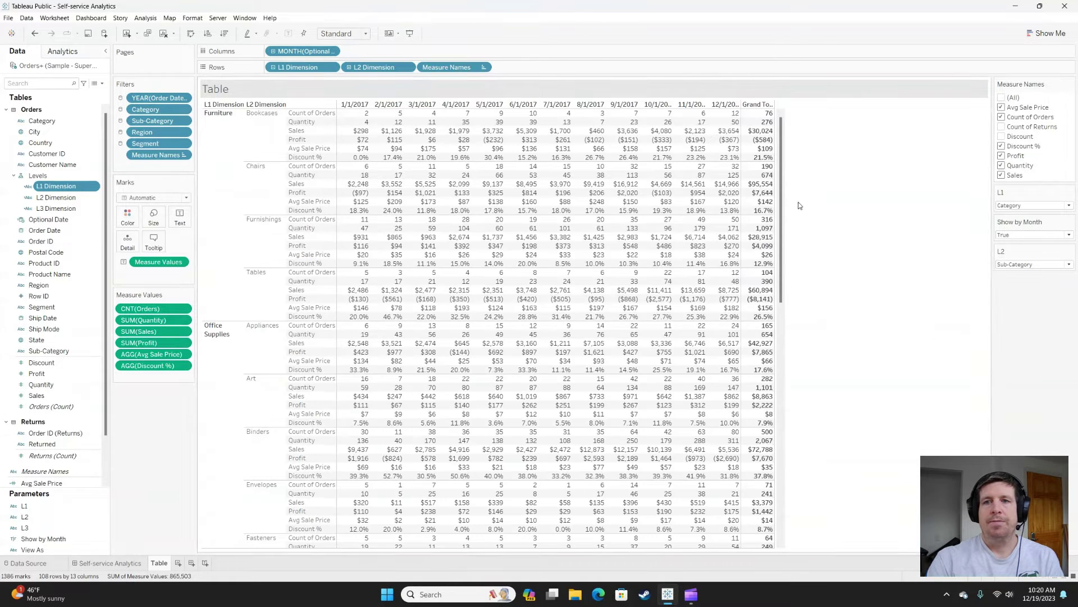
Inspect the L2 Dimension formula, collapse Levels, and go to the Self-service Analytics dashboard
right_click(76, 198)
left_click(95, 248)
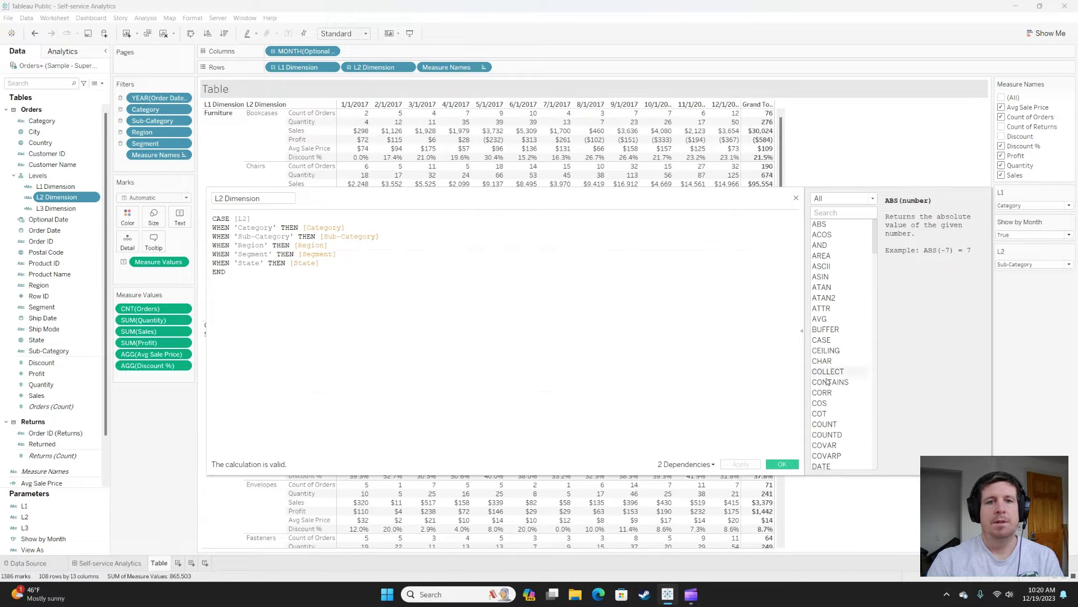
left_click(796, 199)
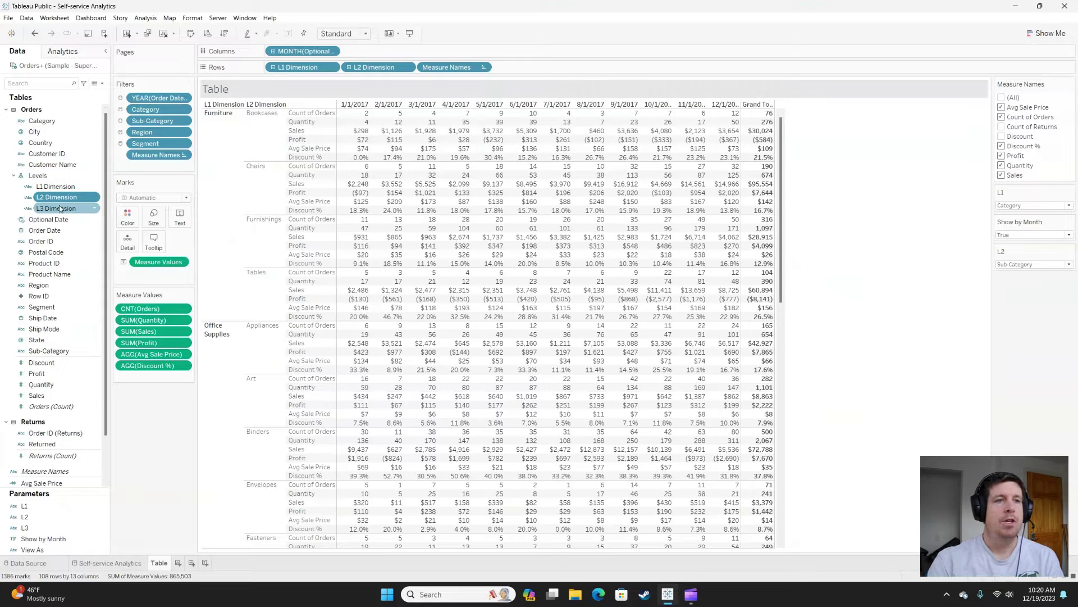
mouse_move(56, 212)
left_mouse_down()
mouse_move(62, 201)
mouse_move(56, 208)
left_mouse_up()
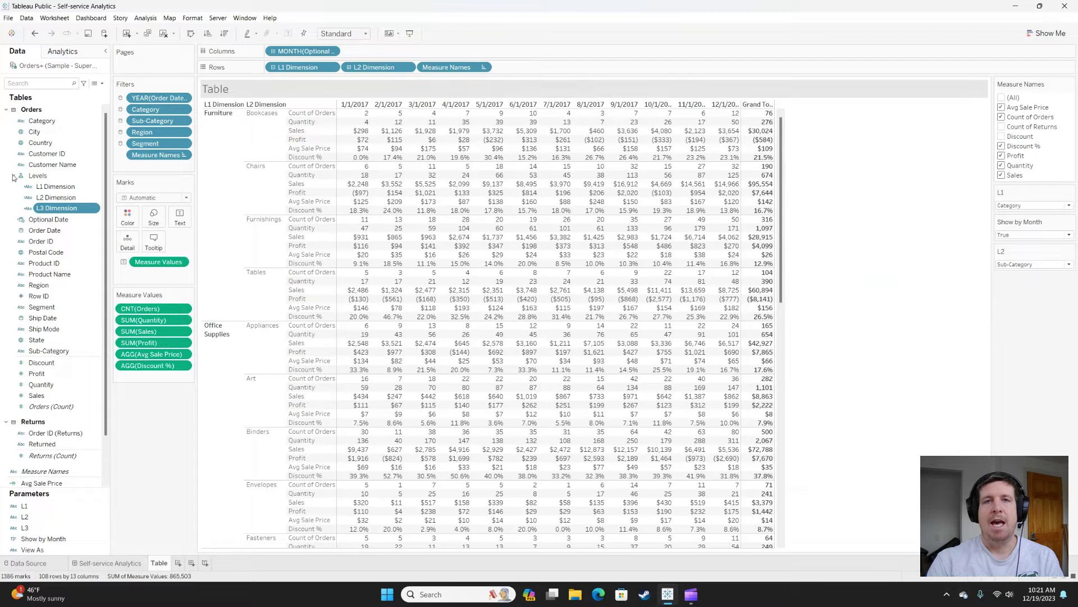
left_click(14, 178)
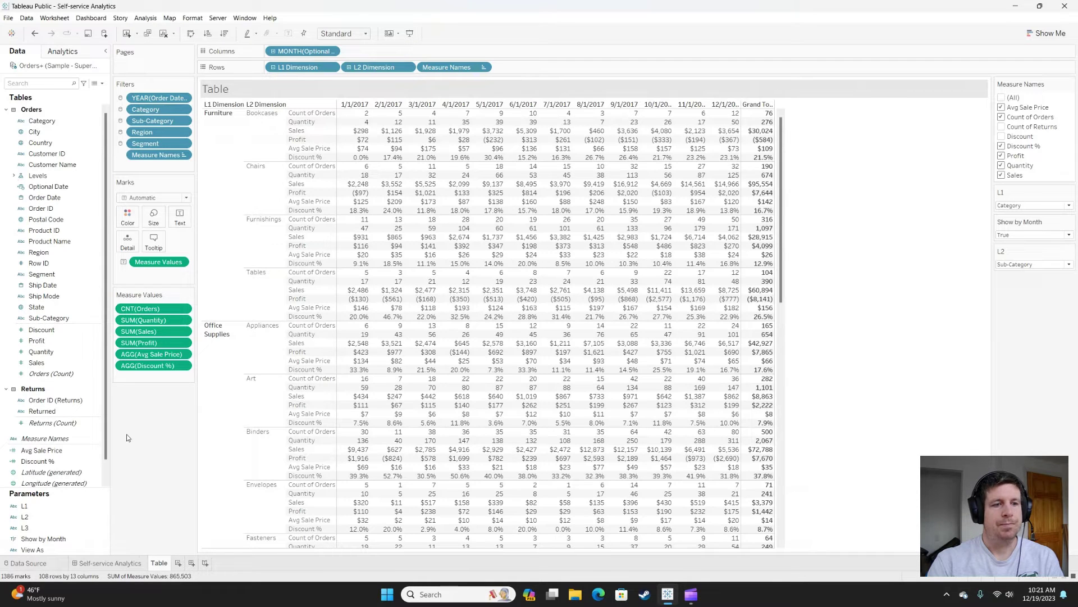
left_click(136, 563)
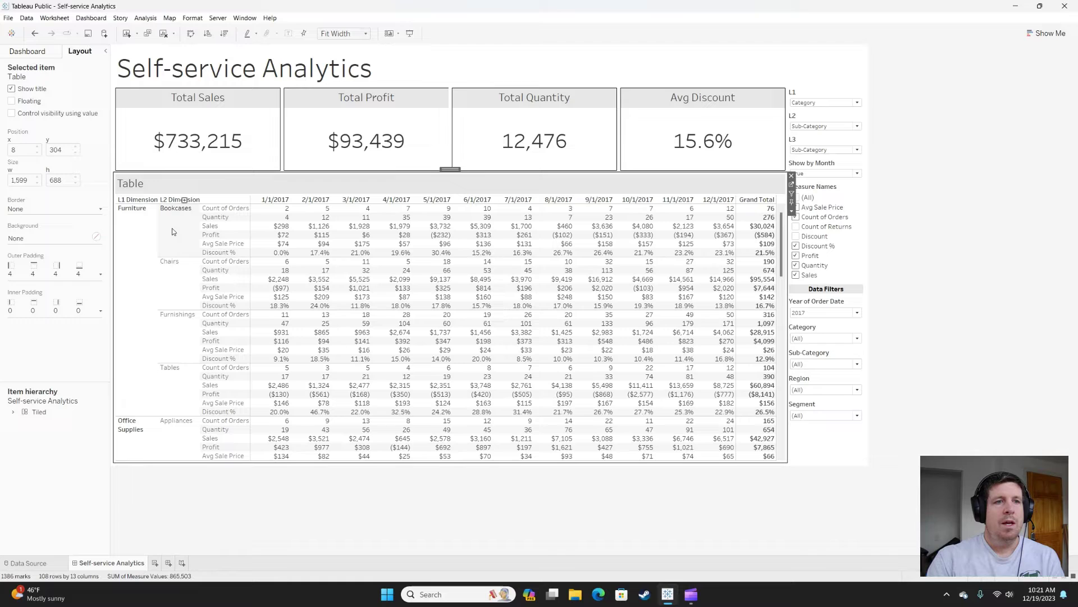
Set L3 to Region, expand to regions, then collapse the table back to Category rows
left_click(816, 151)
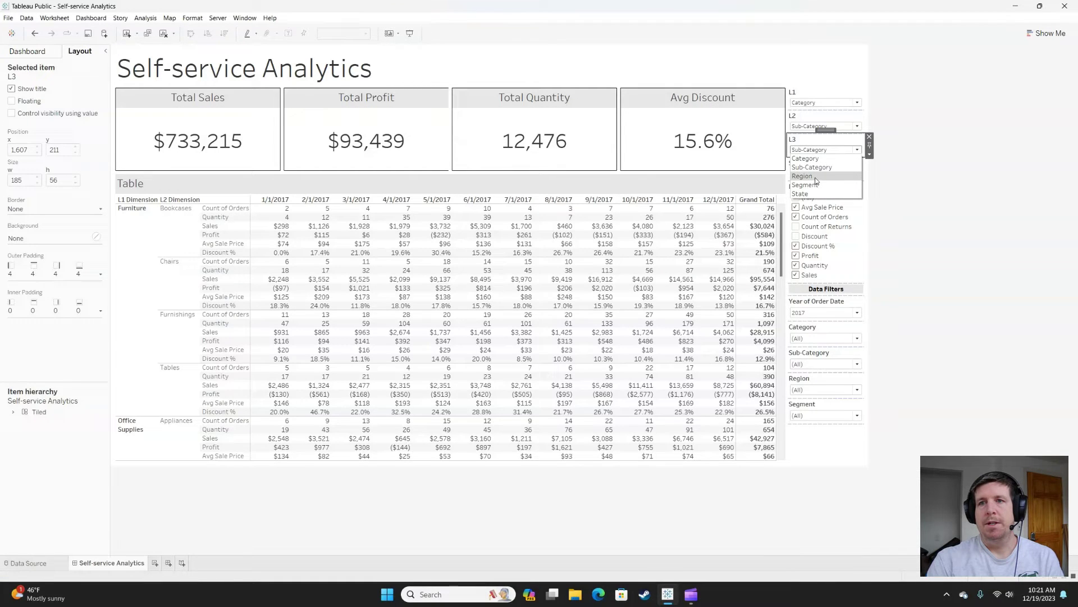
left_click(816, 177)
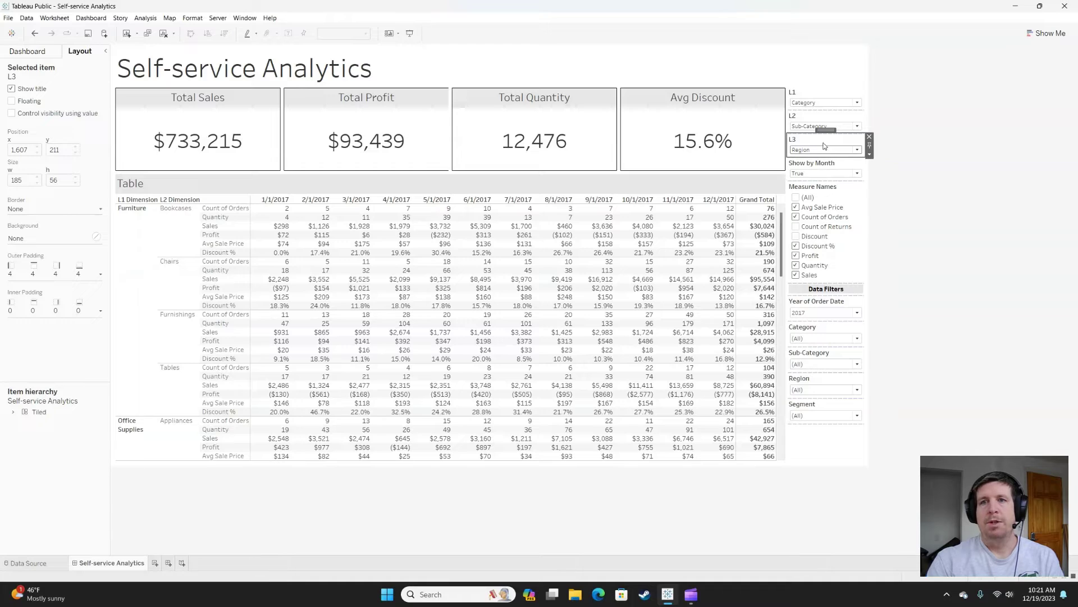
left_click(185, 200)
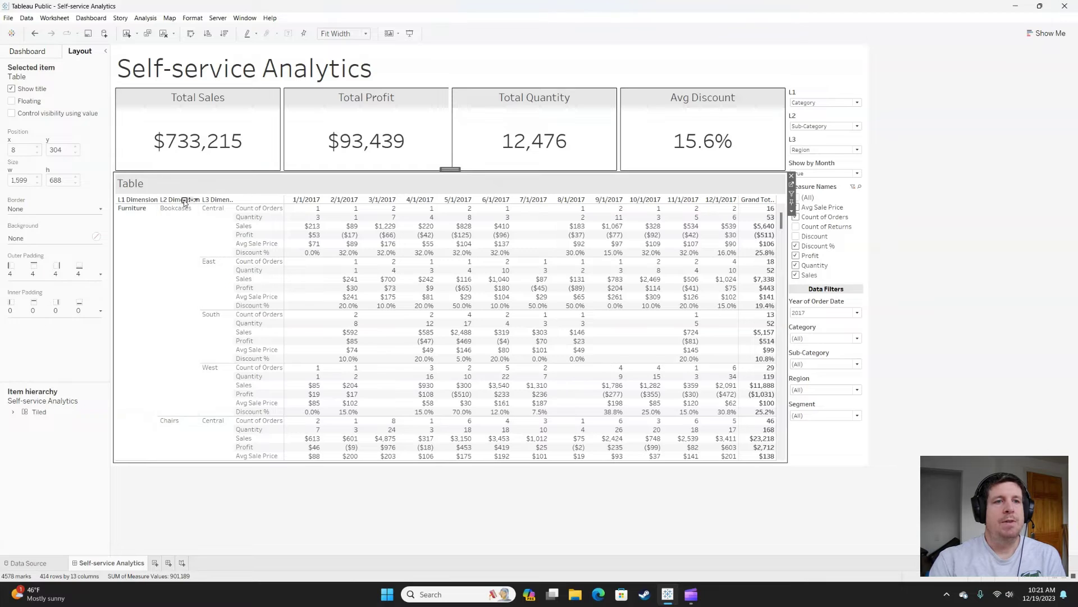
left_click(184, 200)
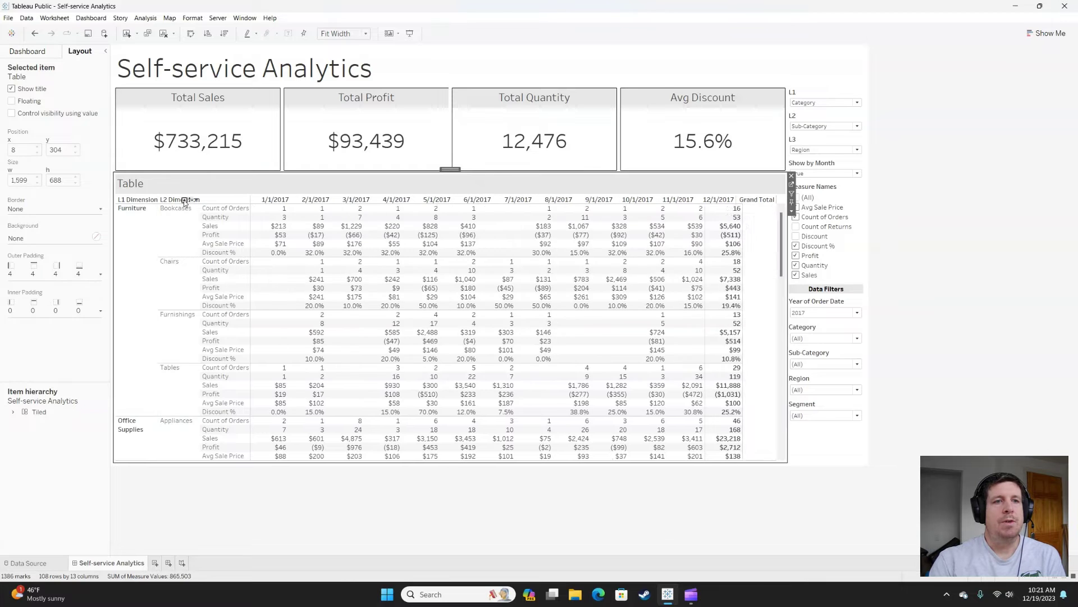
left_click(143, 201)
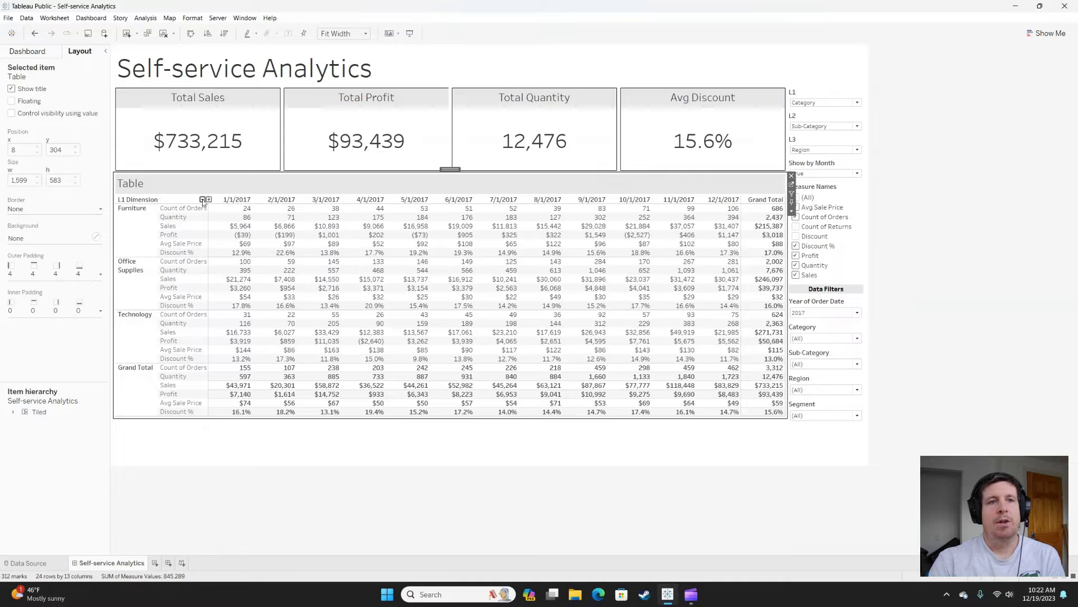
left_click(203, 200)
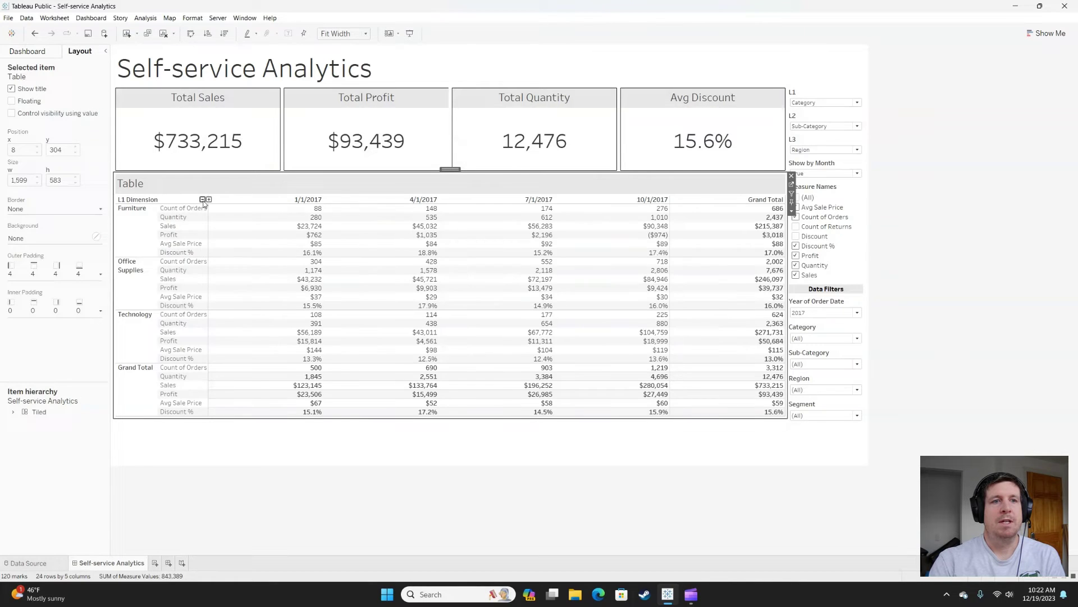
left_click(202, 200)
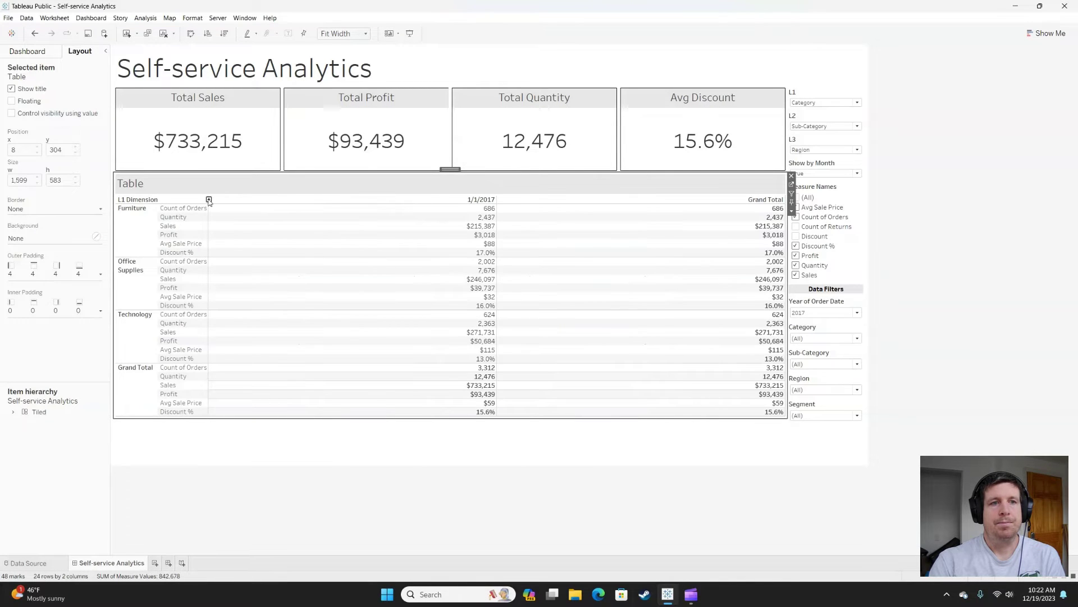
left_click(208, 200)
left_click(209, 200)
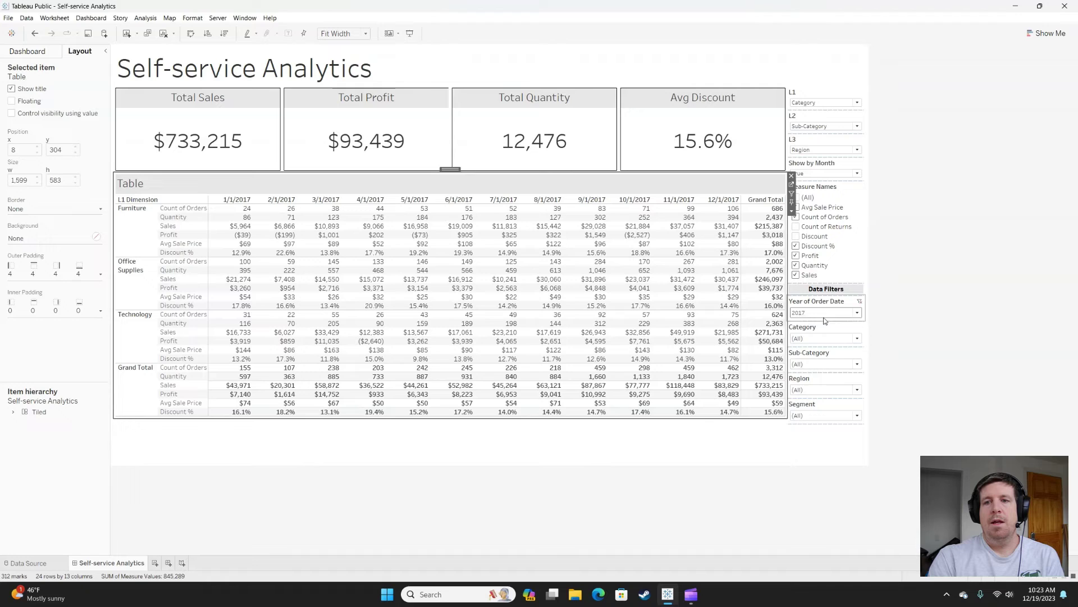
left_click(820, 372)
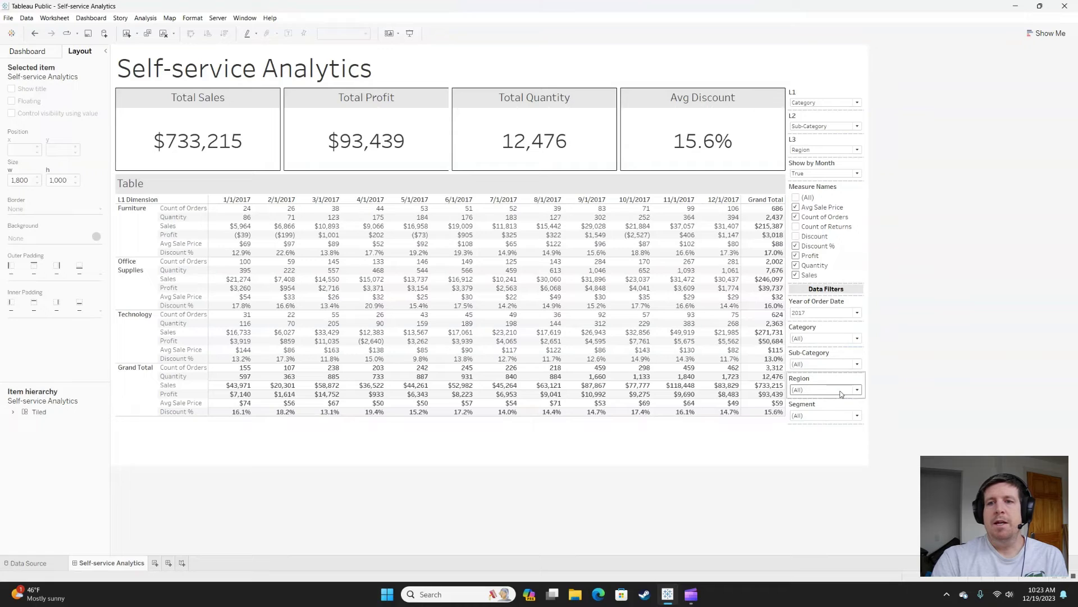
left_click(827, 314)
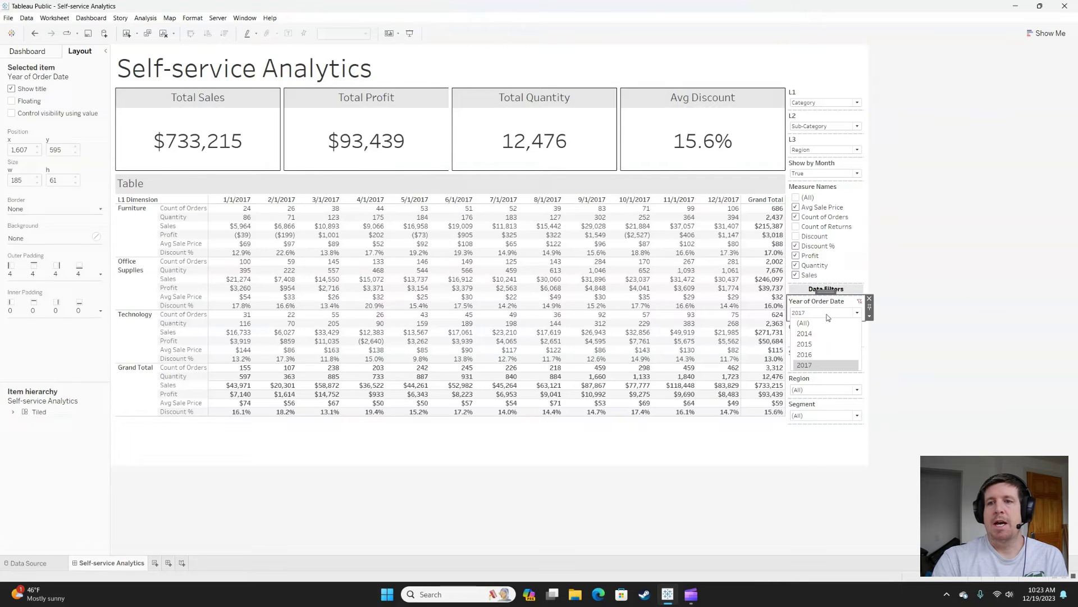
left_click(884, 276)
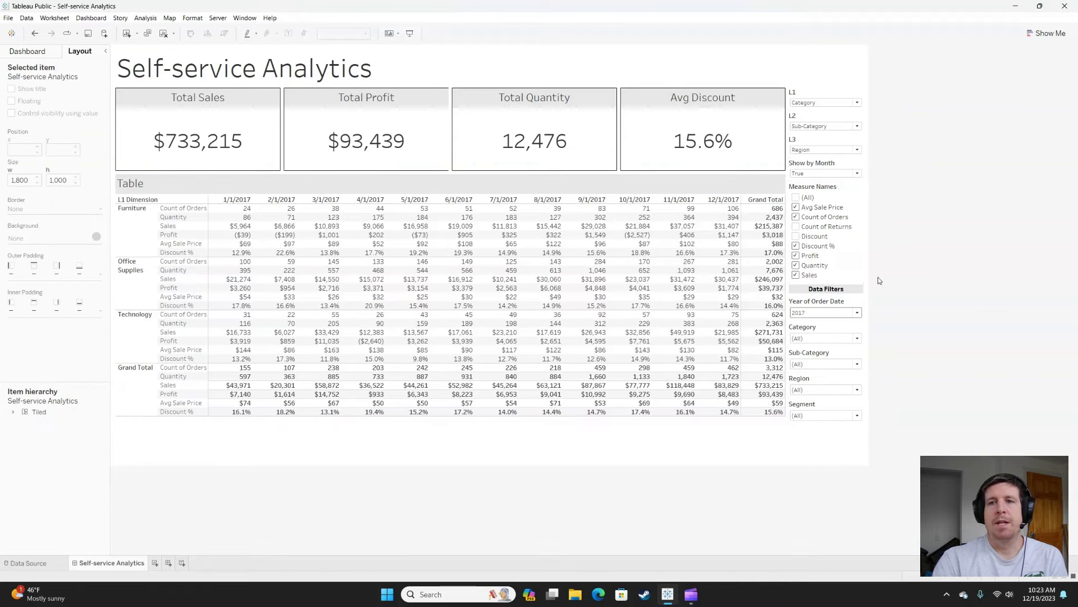
left_click(713, 186)
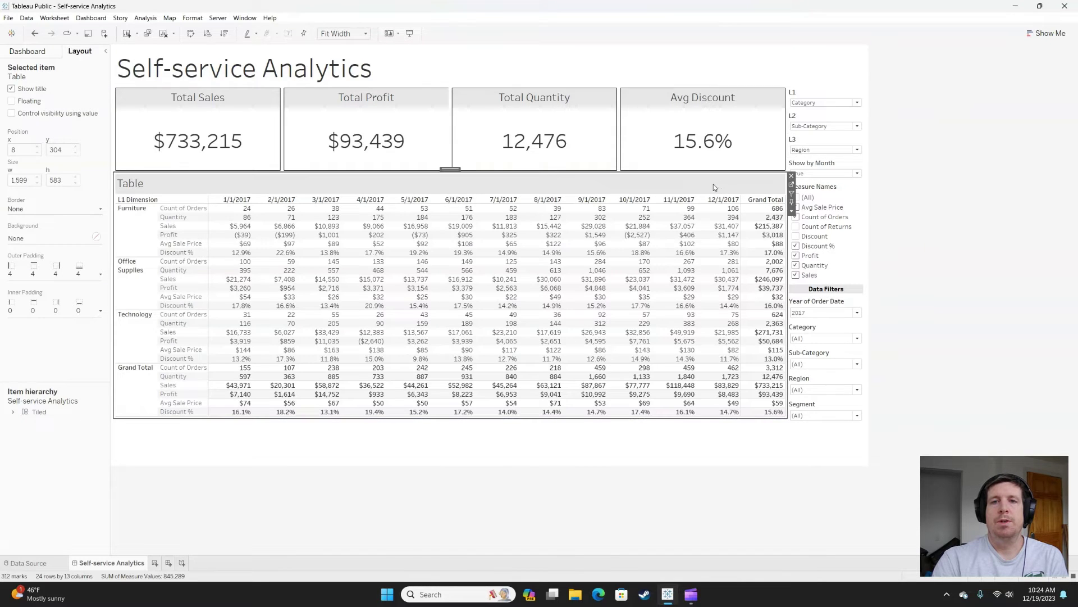
Turn on Use as Filter for the Table and test it with Furniture and 11/1/2017
left_click(792, 195)
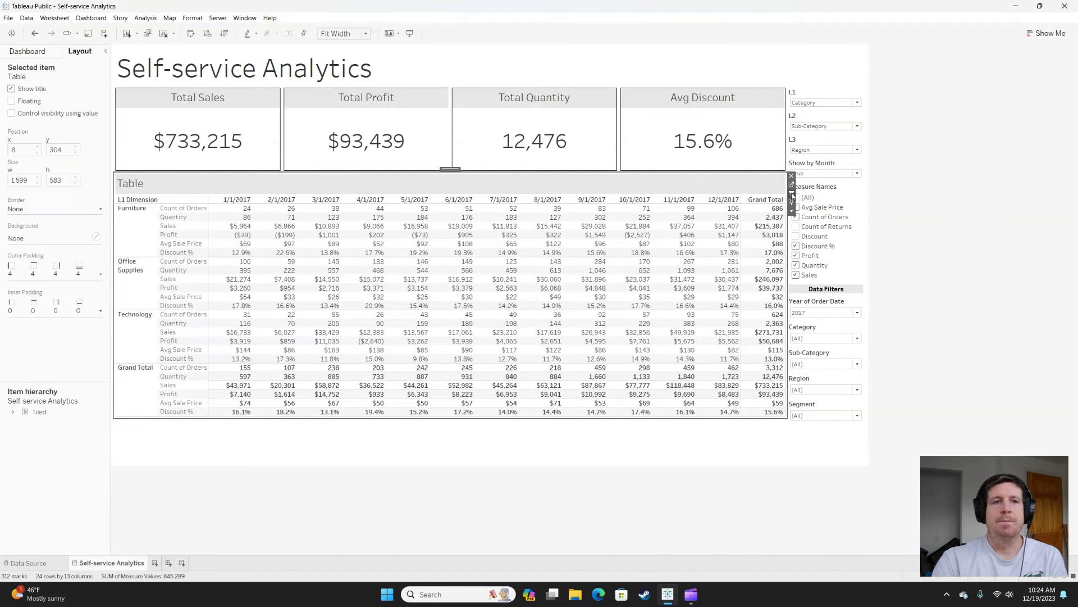
left_click(131, 226)
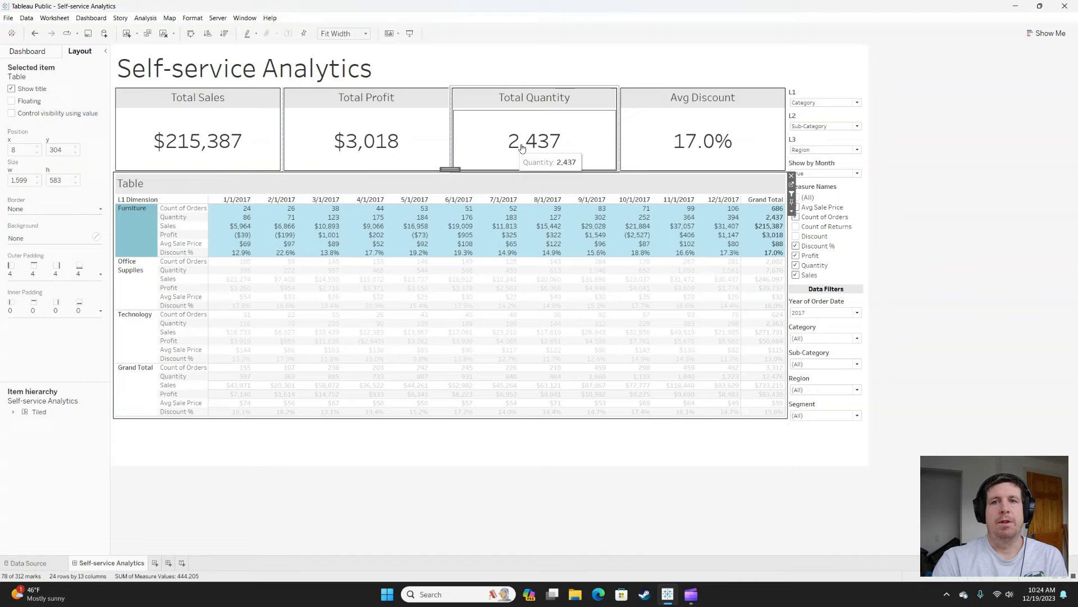
left_click(138, 227)
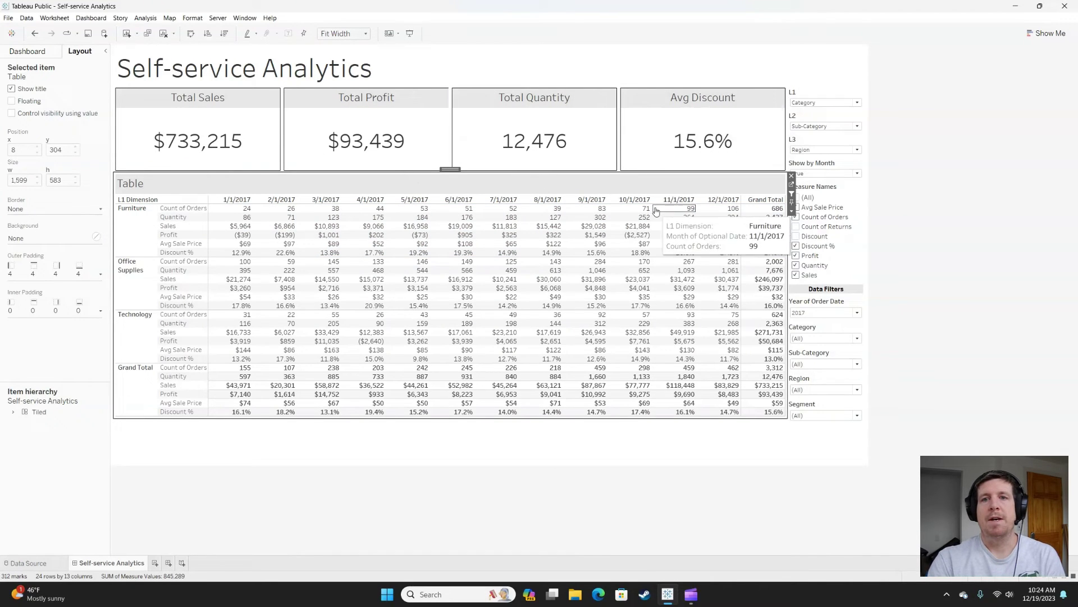
left_click(676, 200)
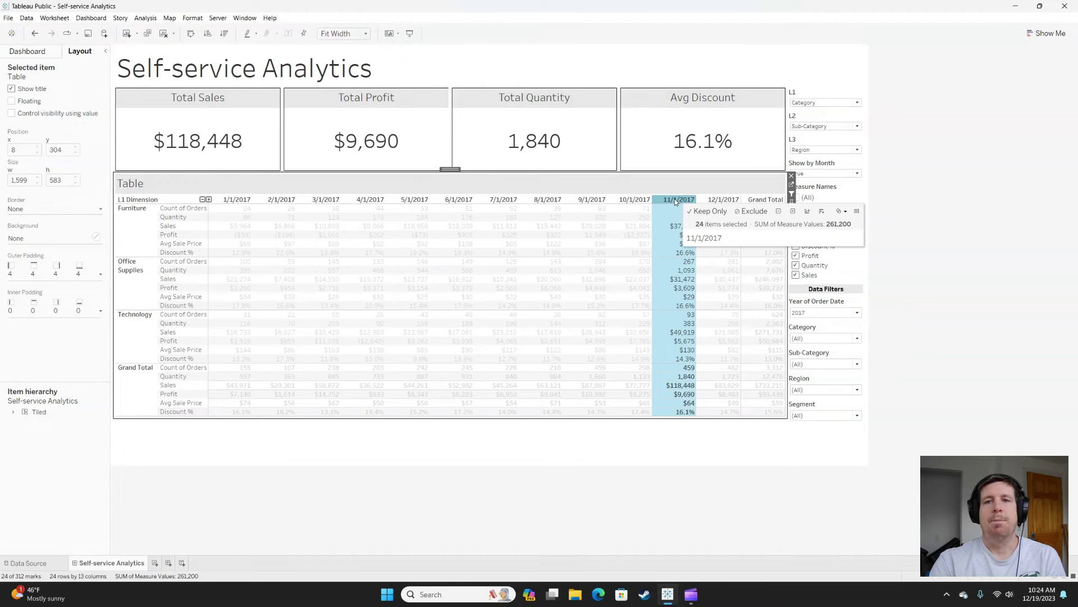
left_click(898, 204)
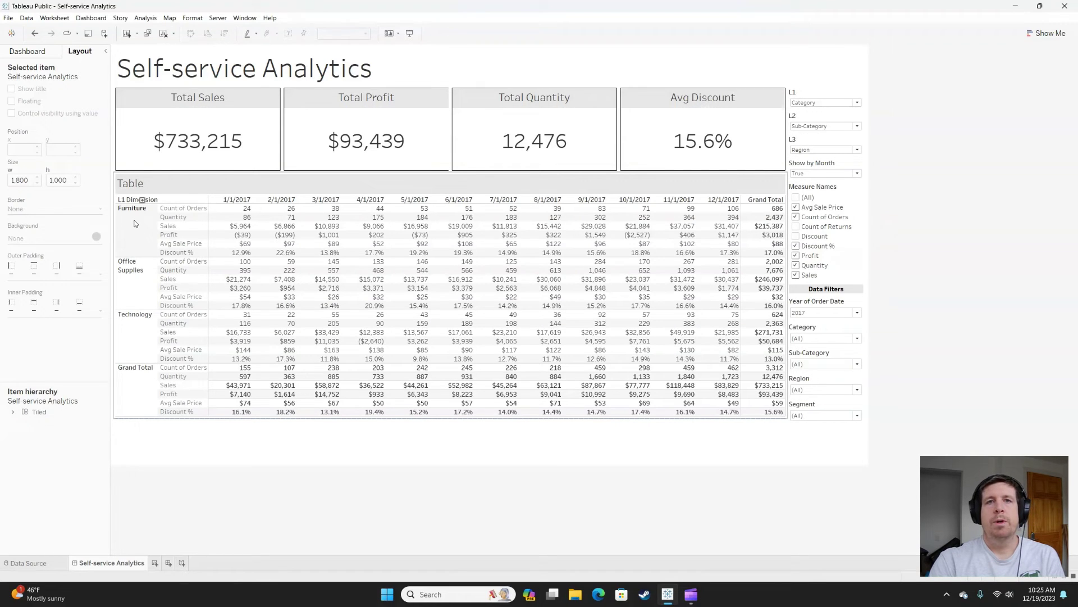
Select Furniture's 1/1/2017 Count of Orders cell and open View Data for it
mouse_move(237, 219)
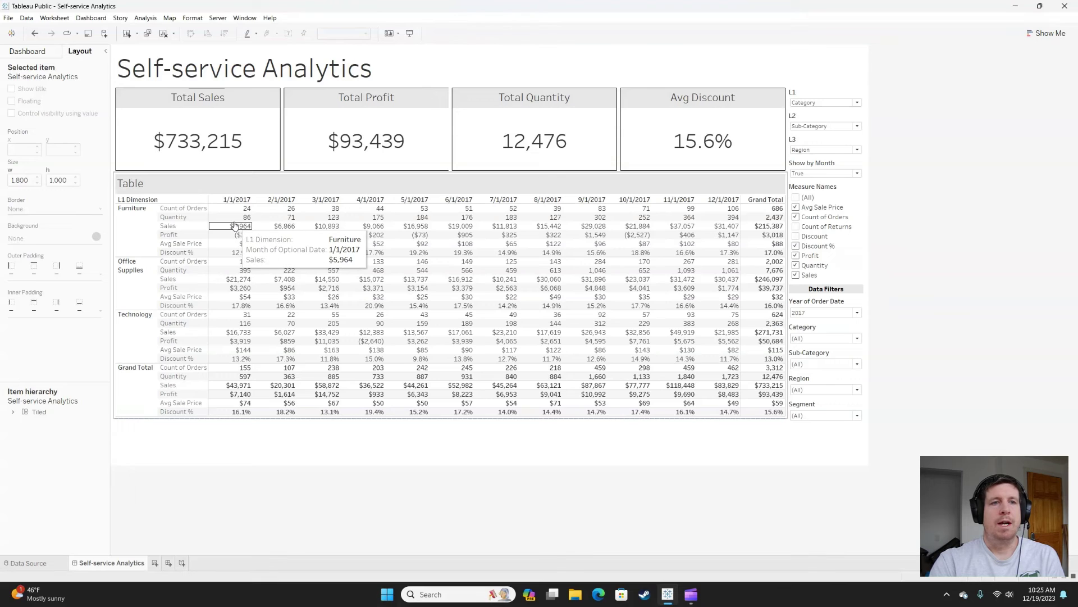
left_click(238, 209)
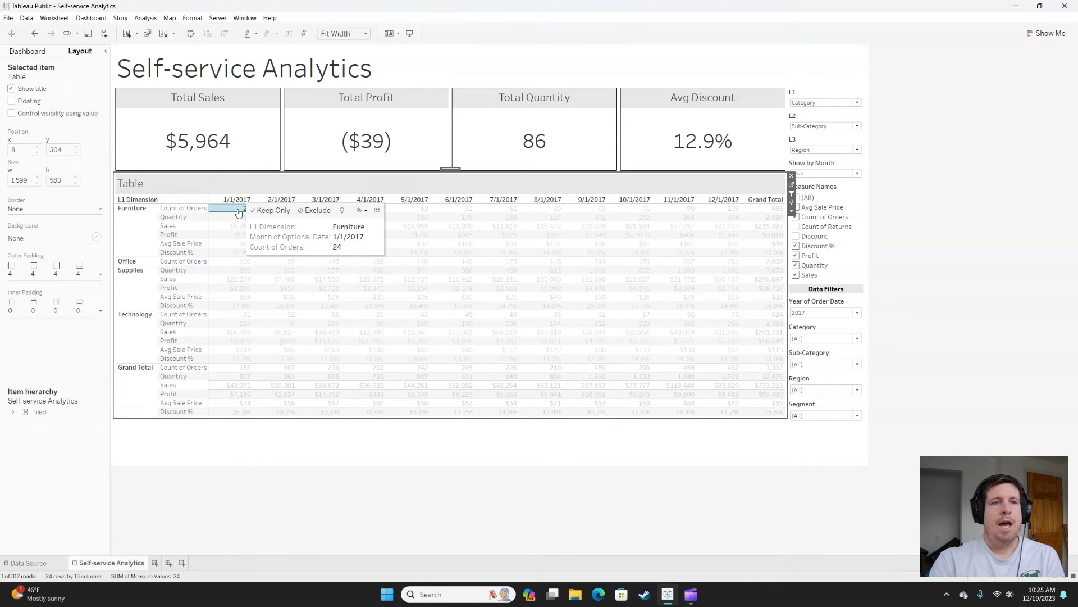
left_click(377, 211)
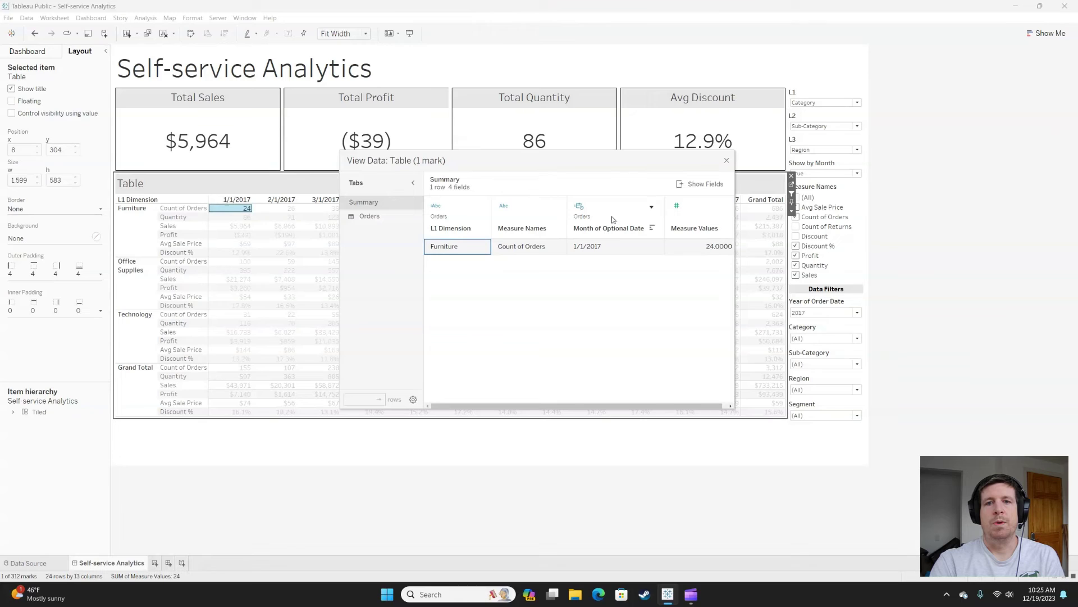
Switch View Data to the Orders tab and browse its 24 rows and available fields
left_click(366, 221)
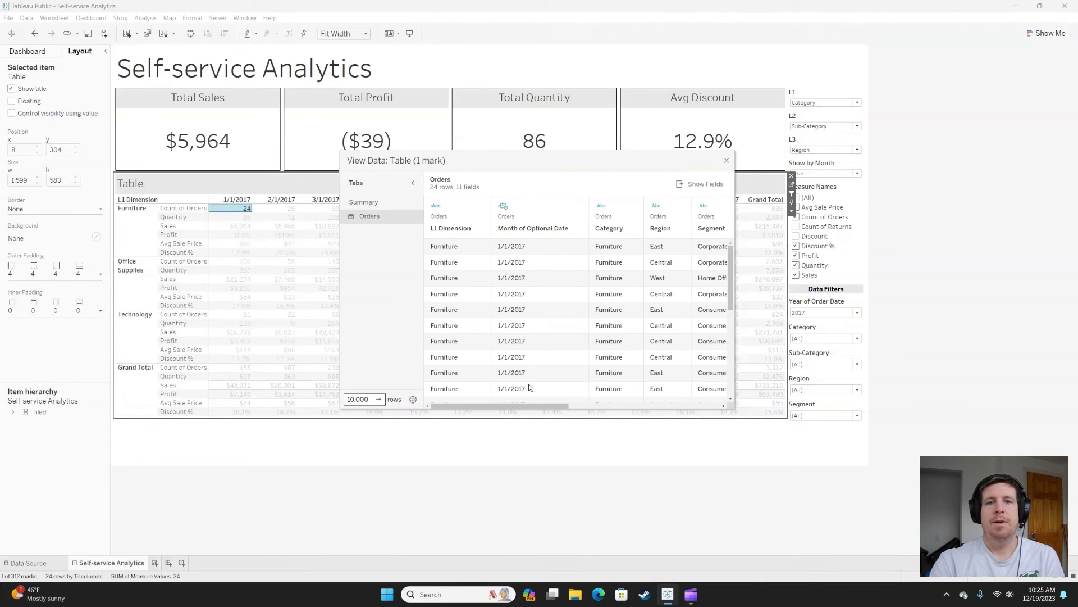
mouse_move(500, 403)
left_mouse_down()
mouse_move(675, 404)
mouse_move(481, 408)
left_mouse_up()
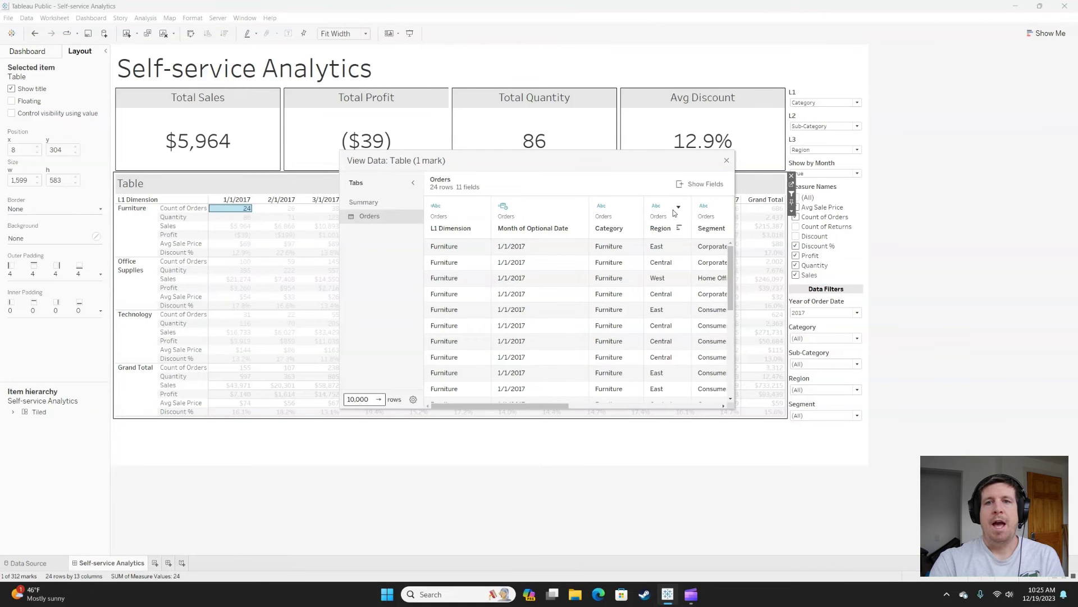
left_click(690, 186)
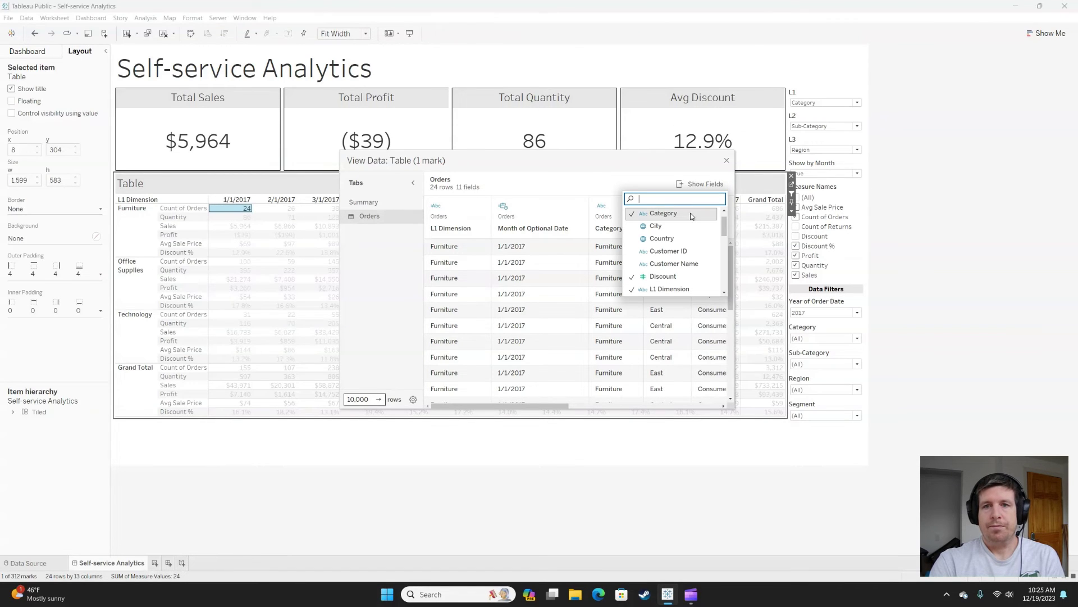
scroll(690, 220, "down", 3)
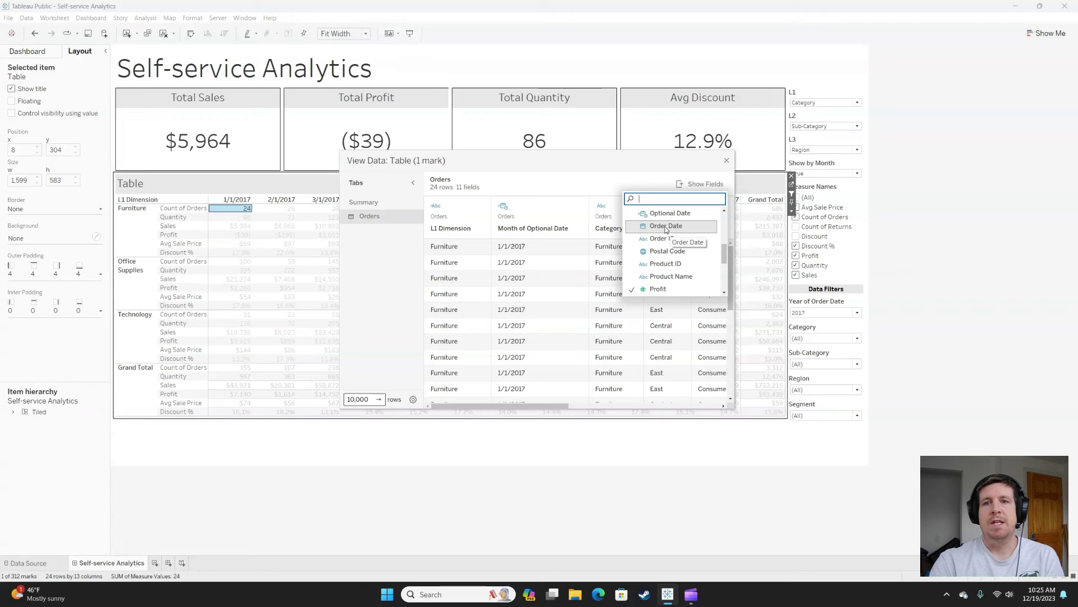
scroll(676, 265, "up", 1)
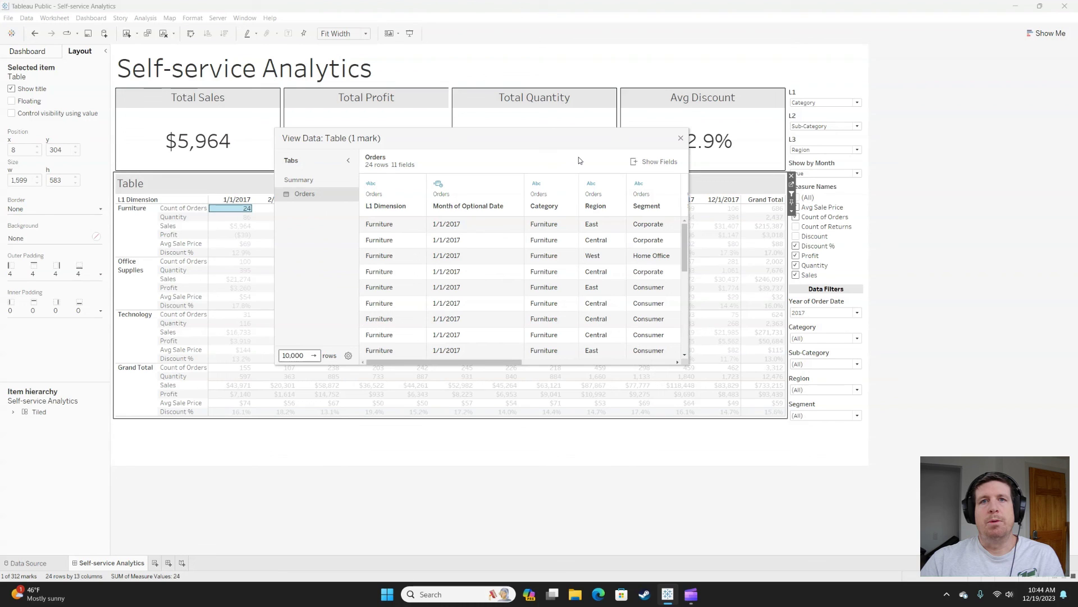
Close the View Data window to return to the filtered dashboard
key("Escape")
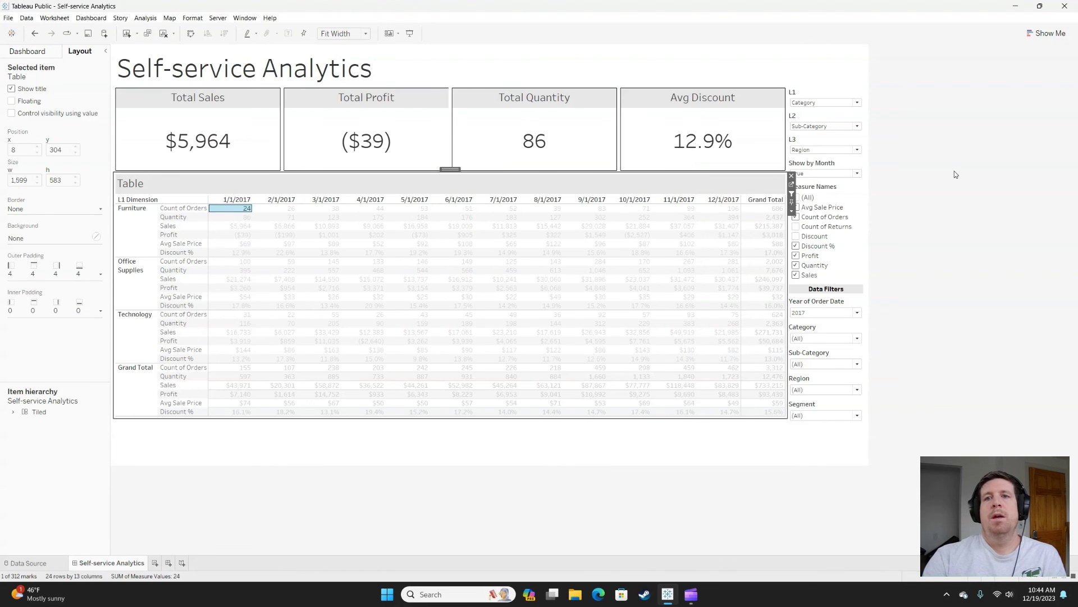